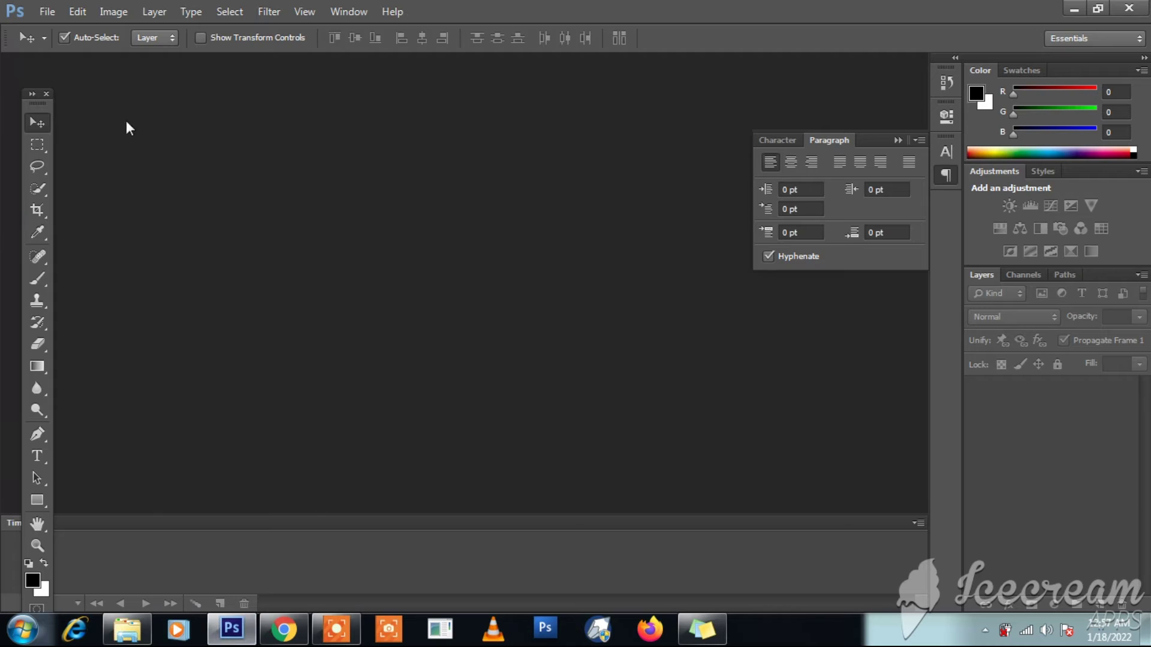
Start a new document measured in pixels with a width of 1600 px.
{"action": "left_click", "coordinate": [54, 17]}
{"action": "left_click", "coordinate": [51, 28]}
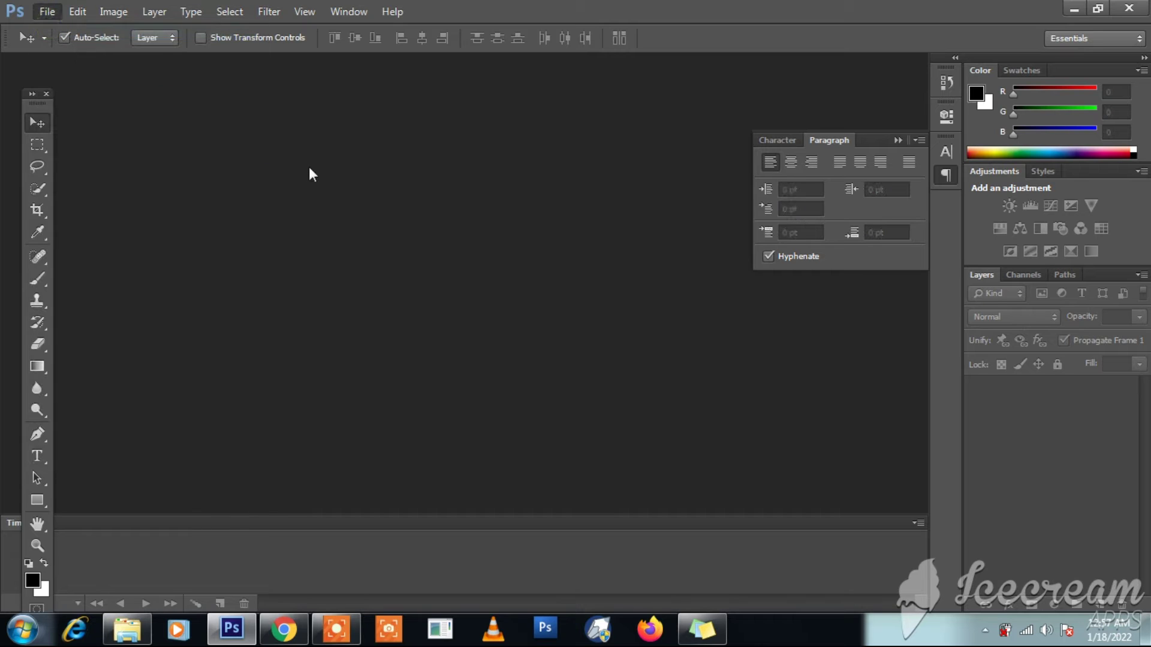
{"action": "double_click", "coordinate": [540, 221]}
{"action": "left_click", "coordinate": [599, 219]}
{"action": "scroll", "coordinate": [595, 235], "scroll_direction": "up", "scroll_amount": 1}
{"action": "left_click", "coordinate": [594, 235]}
{"action": "double_click", "coordinate": [524, 218]}
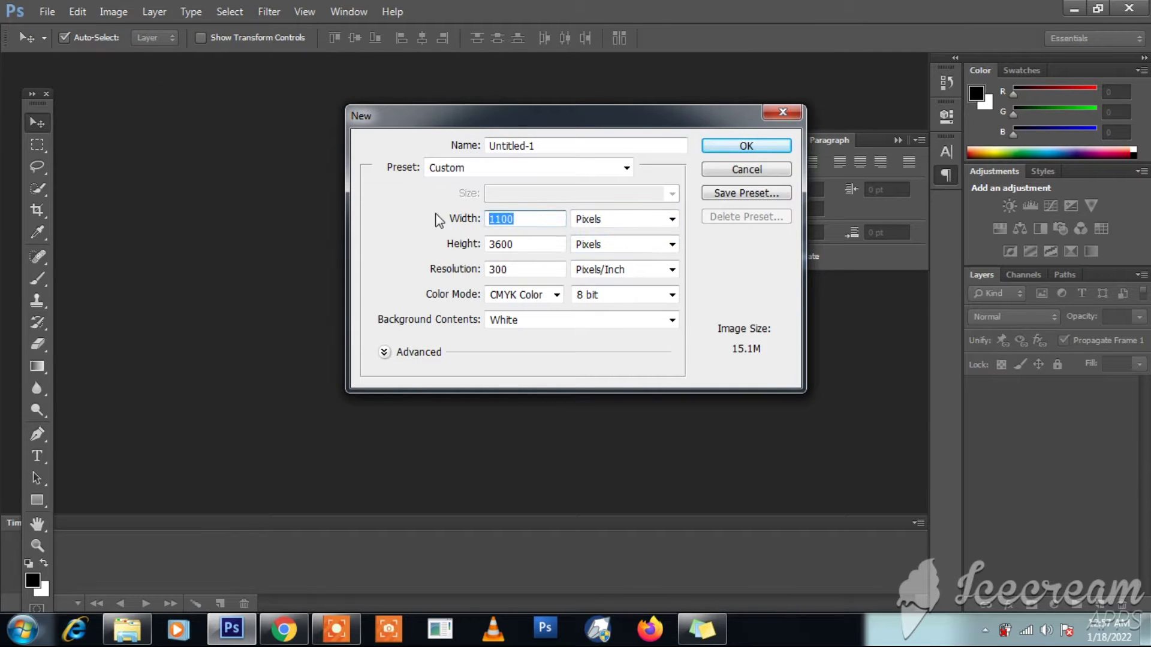
{"action": "type", "text": "1"}
{"action": "type", "text": "00"}
{"action": "type", "text": "16"}
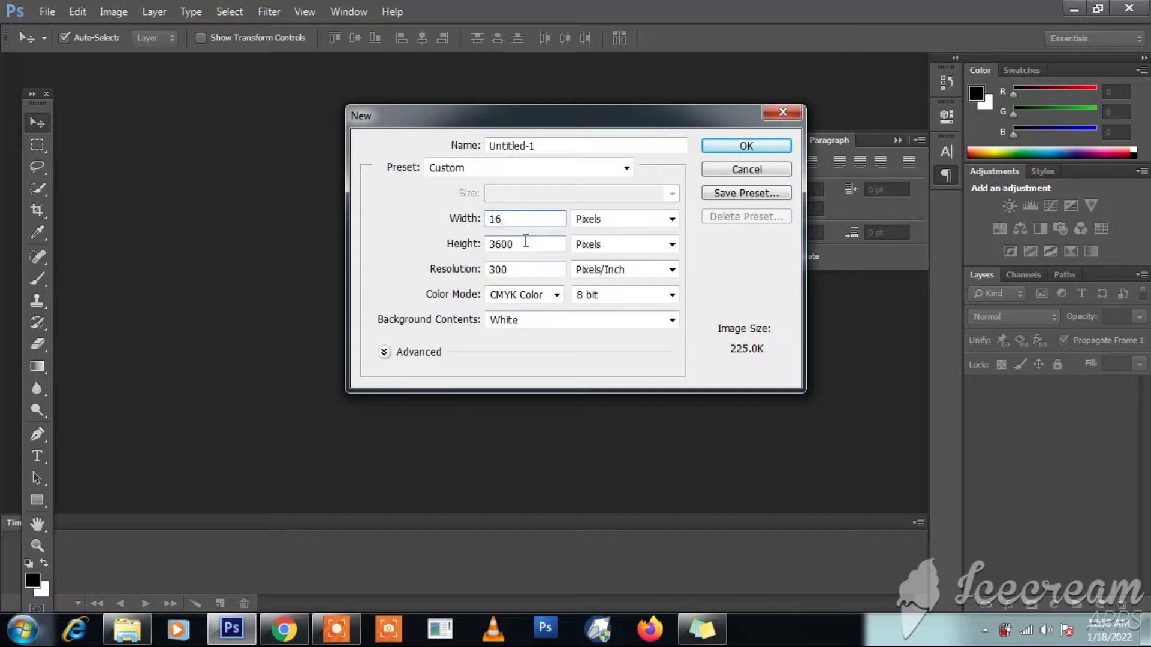
Set height 1100 px, 72 ppi resolution and RGB Color, and create the document.
{"action": "left_click_drag", "start_coordinate": [527, 244], "coordinate": [477, 244]}
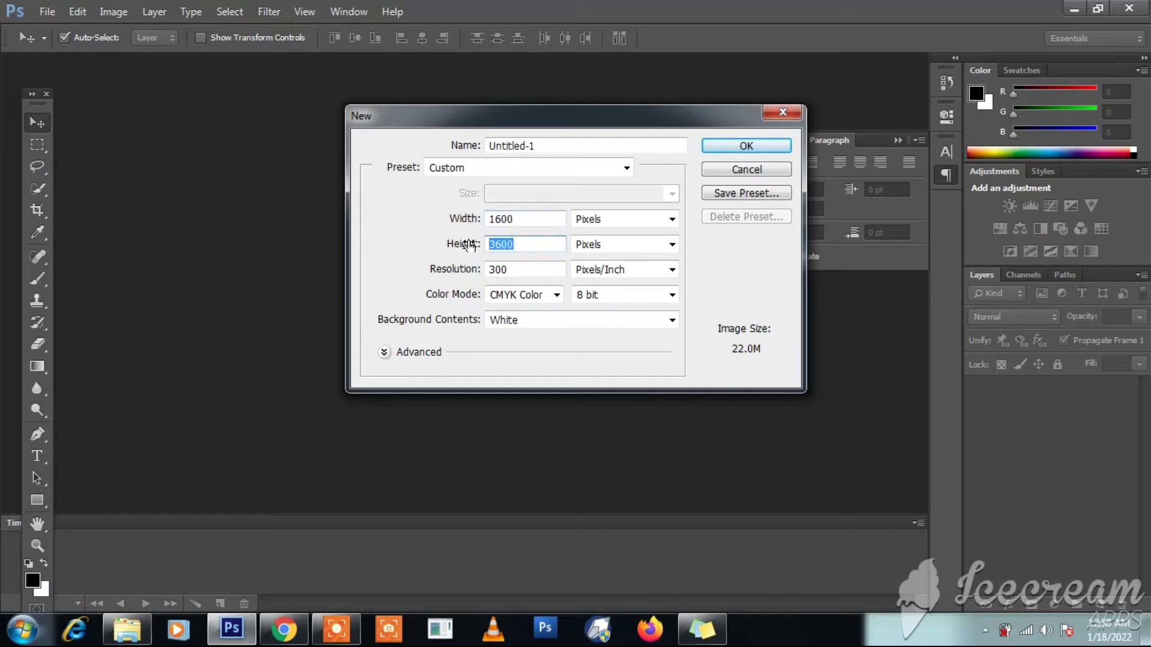
{"action": "type", "text": "1100"}
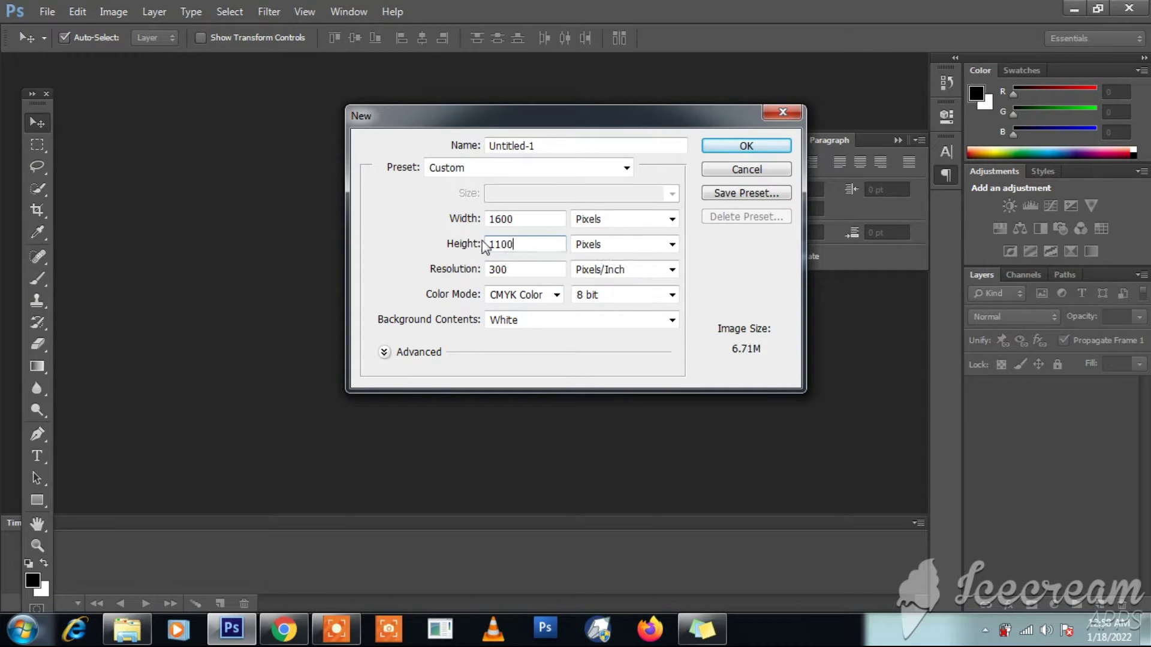
{"action": "left_click_drag", "start_coordinate": [504, 264], "coordinate": [463, 269]}
{"action": "type", "text": "72"}
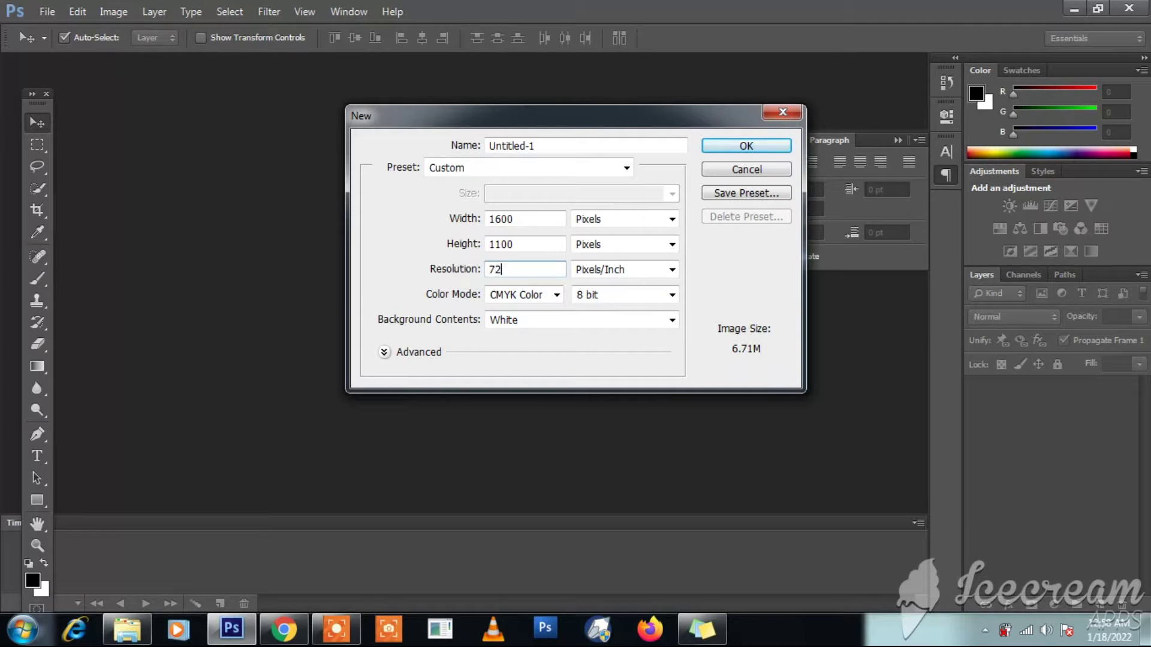
{"action": "left_click", "coordinate": [526, 297]}
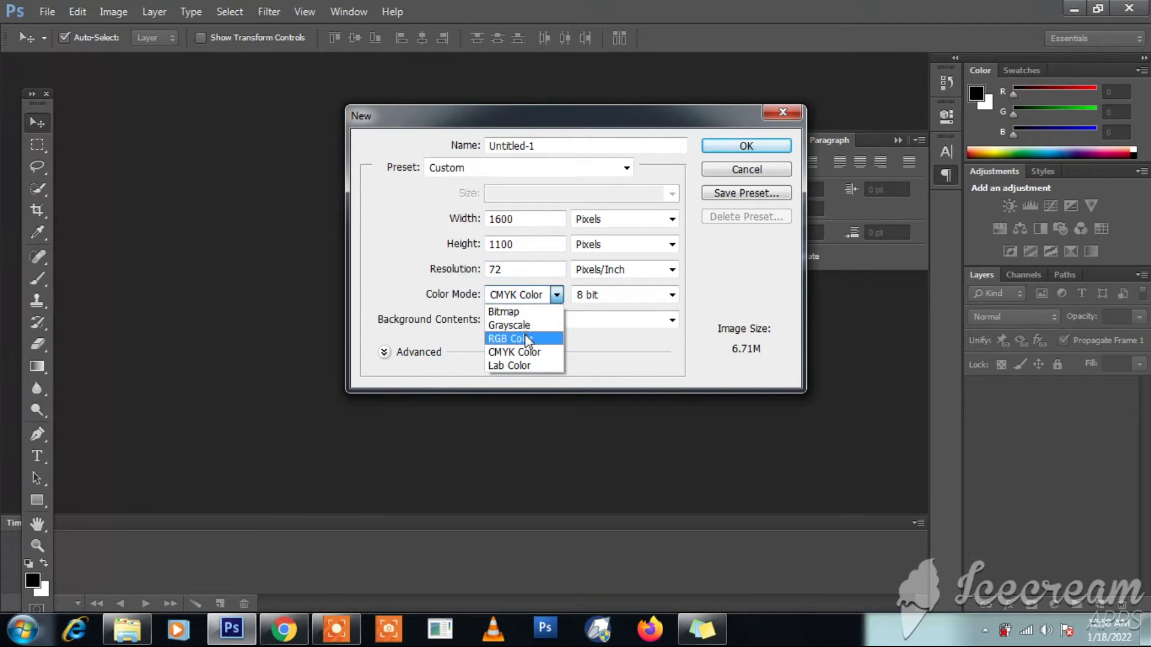
{"action": "left_click", "coordinate": [527, 336]}
{"action": "left_click", "coordinate": [746, 147]}
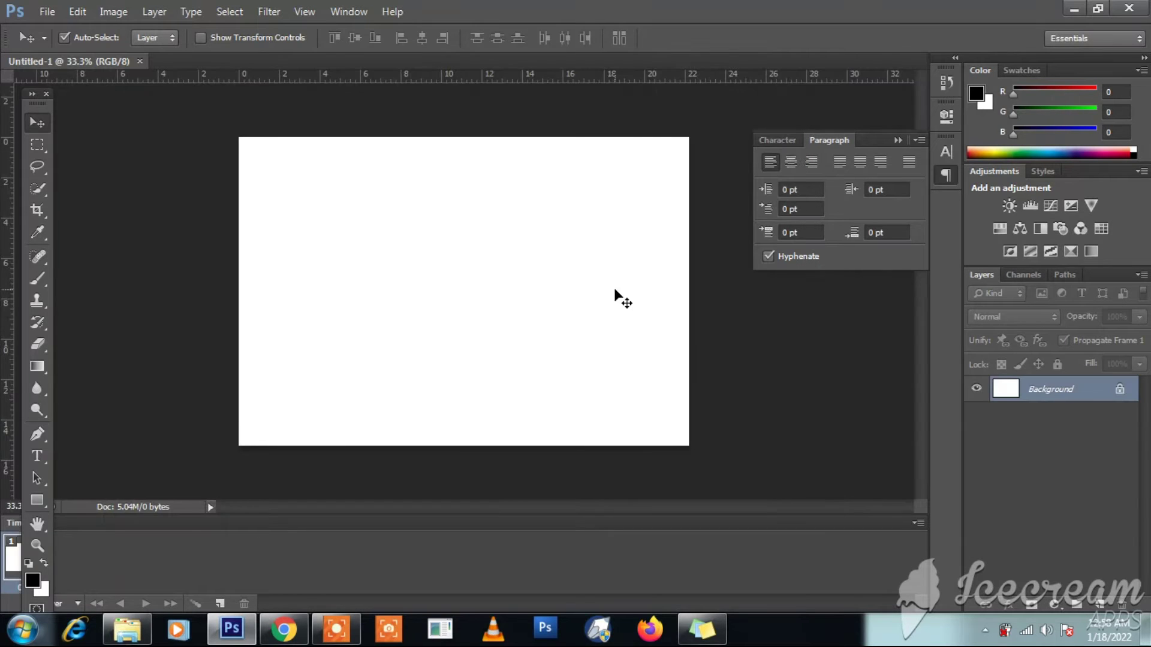
Convert the Background into Layer 0 and draw a black rectangle filling the canvas.
{"action": "double_click", "coordinate": [1061, 404]}
{"action": "left_click", "coordinate": [717, 199]}
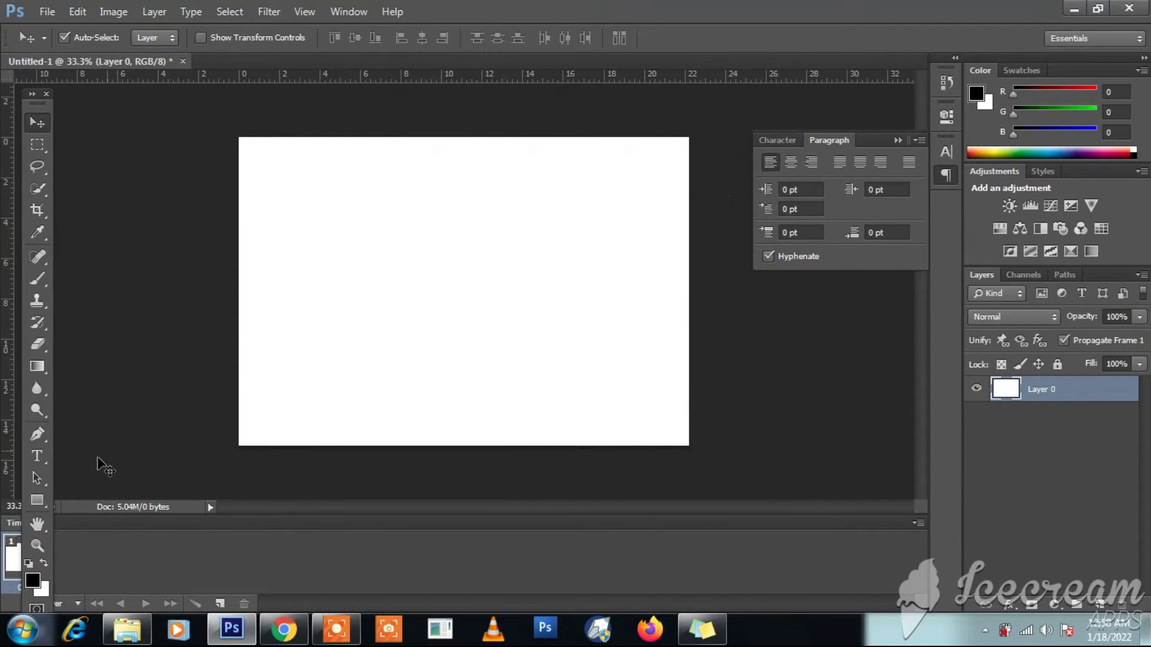
{"action": "left_click", "coordinate": [38, 500]}
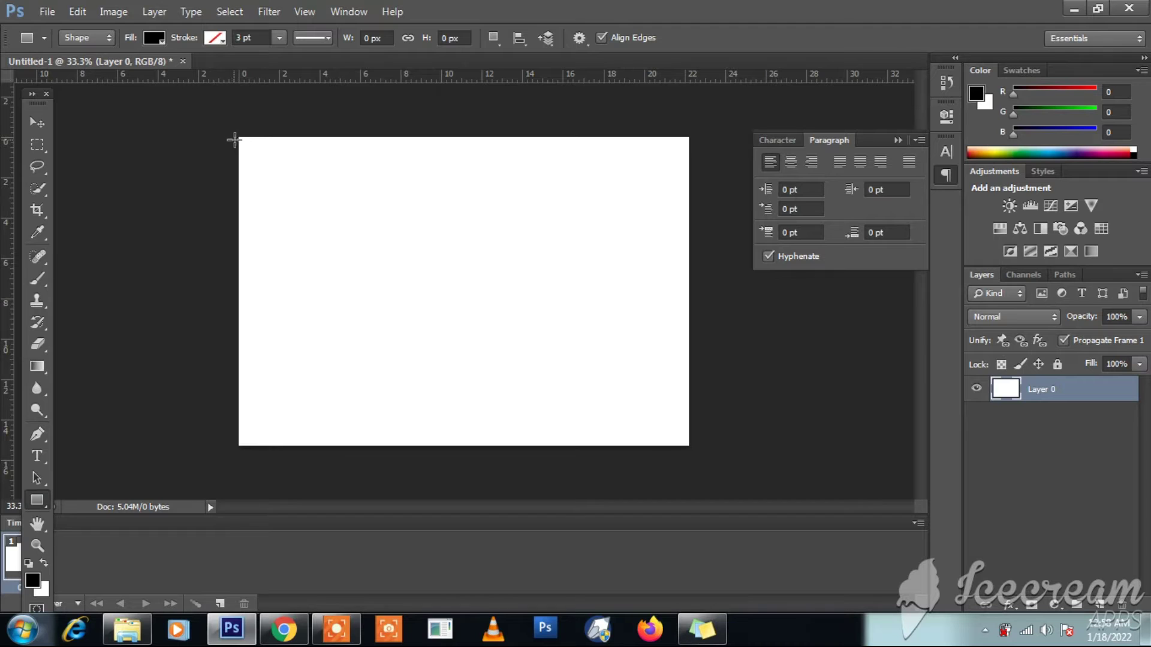
{"action": "left_click_drag", "start_coordinate": [239, 136], "coordinate": [682, 445]}
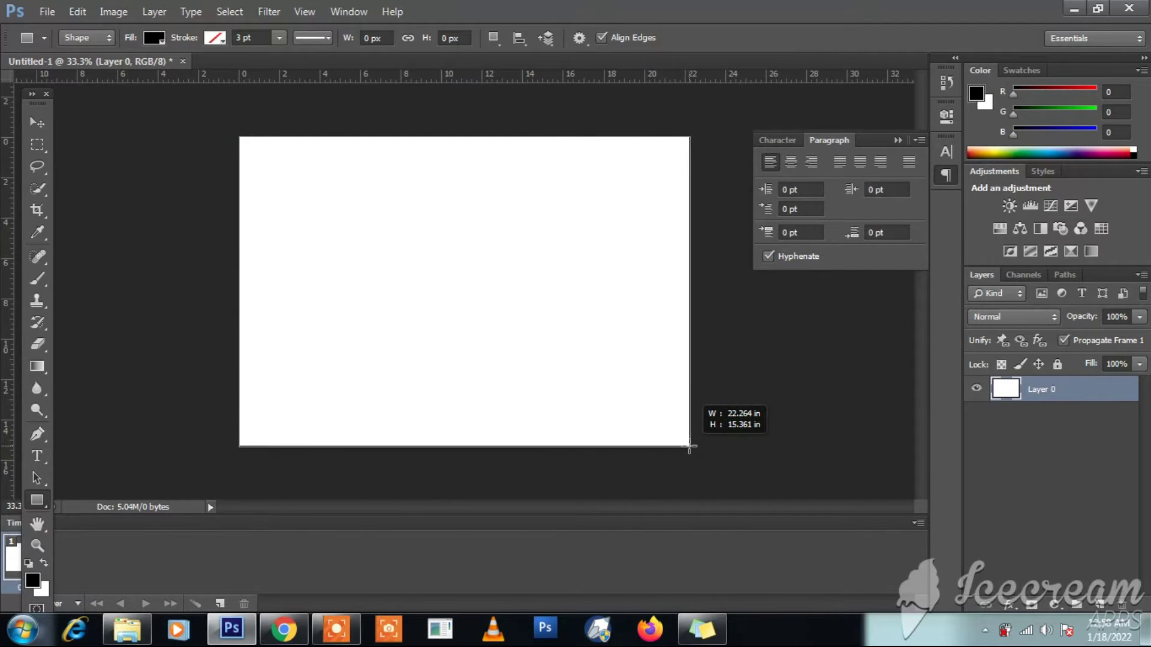
{"action": "left_click_drag", "start_coordinate": [683, 444], "coordinate": [690, 446]}
Switch to the Type tool with white (#ffffff) as the foreground colour.
{"action": "left_click", "coordinate": [37, 123]}
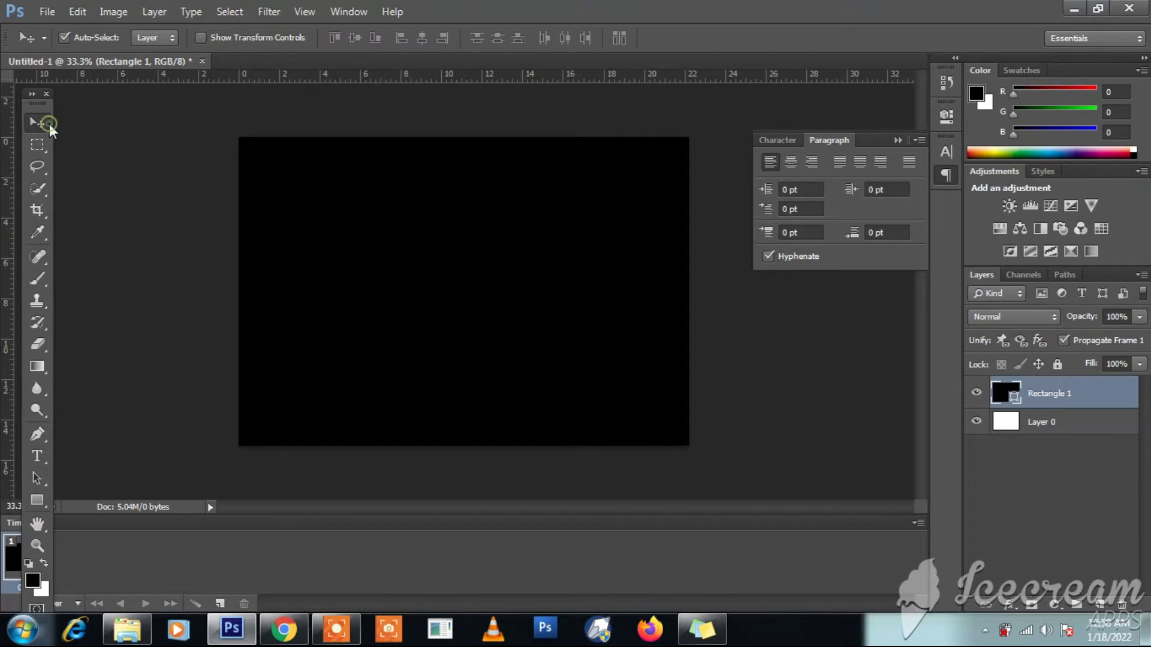
{"action": "left_click", "coordinate": [37, 456]}
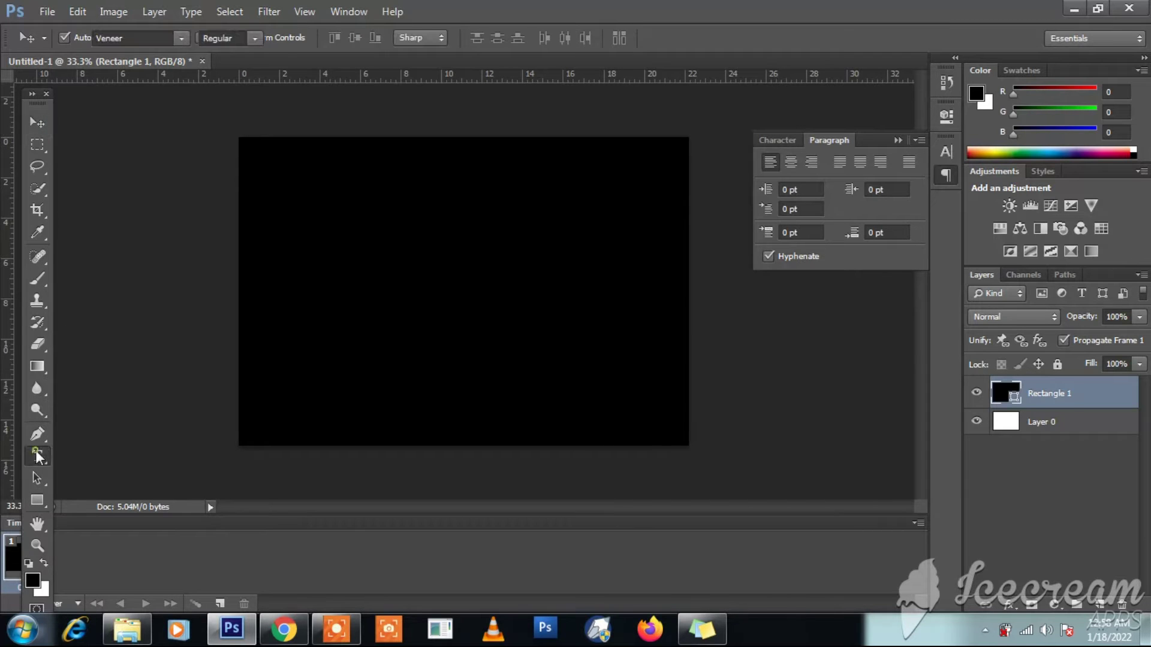
{"action": "left_click", "coordinate": [34, 591]}
{"action": "type", "text": "ffffff"}
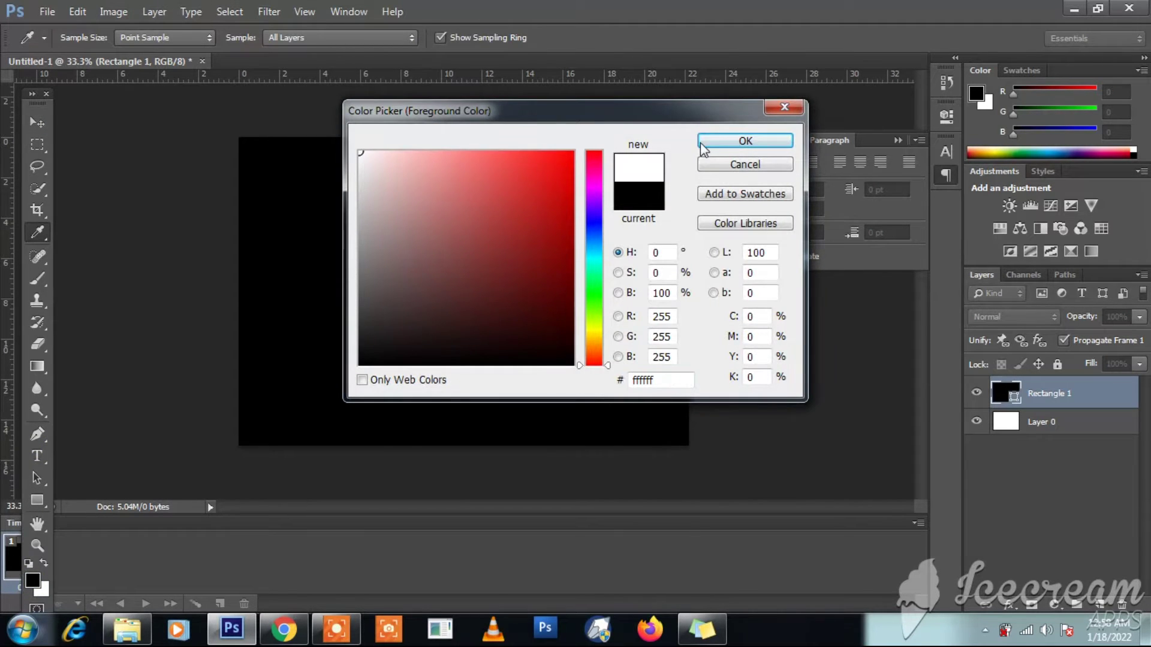
{"action": "left_click", "coordinate": [716, 143]}
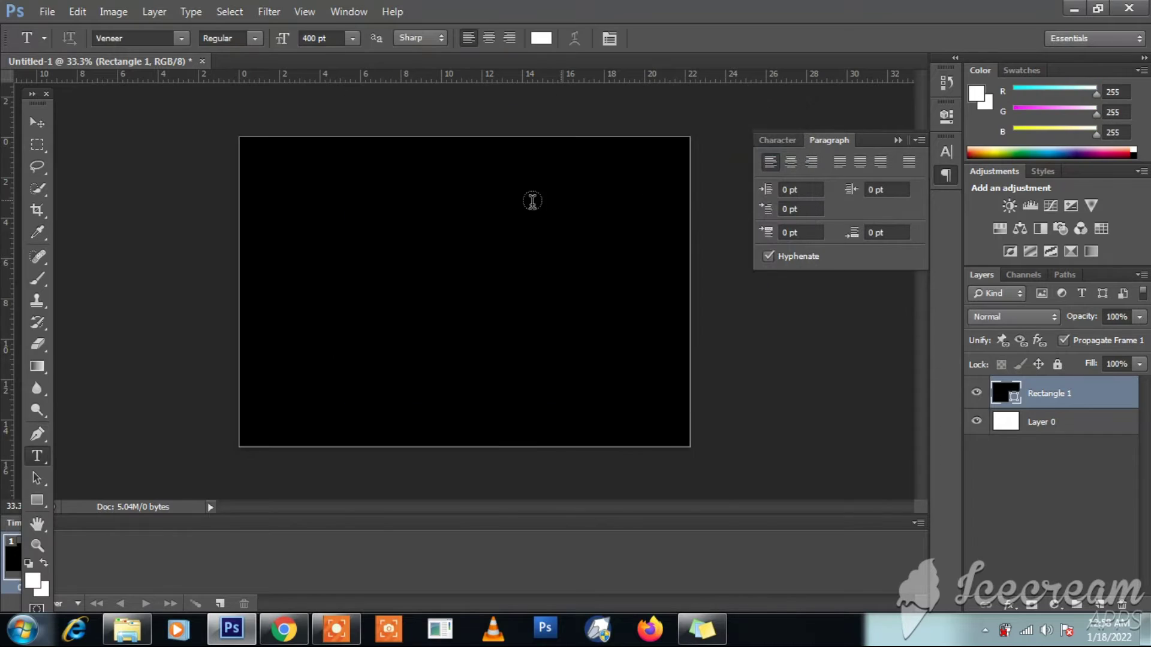
Type the word AZIZ on the canvas and commit it.
{"action": "left_click", "coordinate": [166, 310]}
{"action": "left_click_drag", "start_coordinate": [172, 367], "coordinate": [352, 367]}
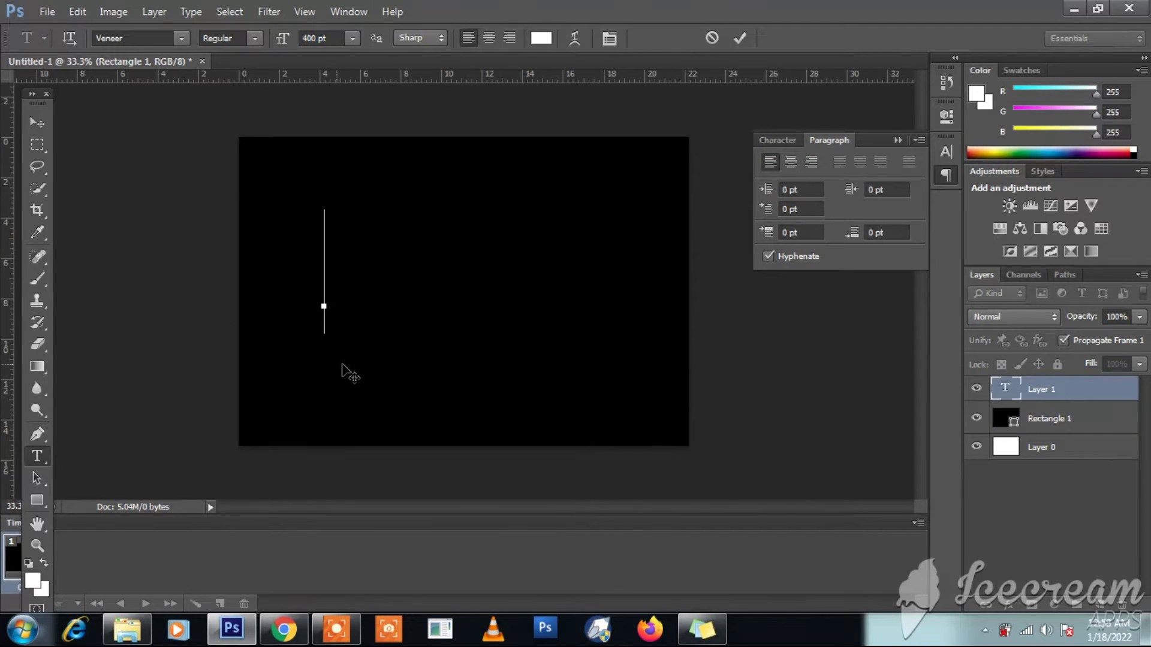
{"action": "type", "text": "AZIZ"}
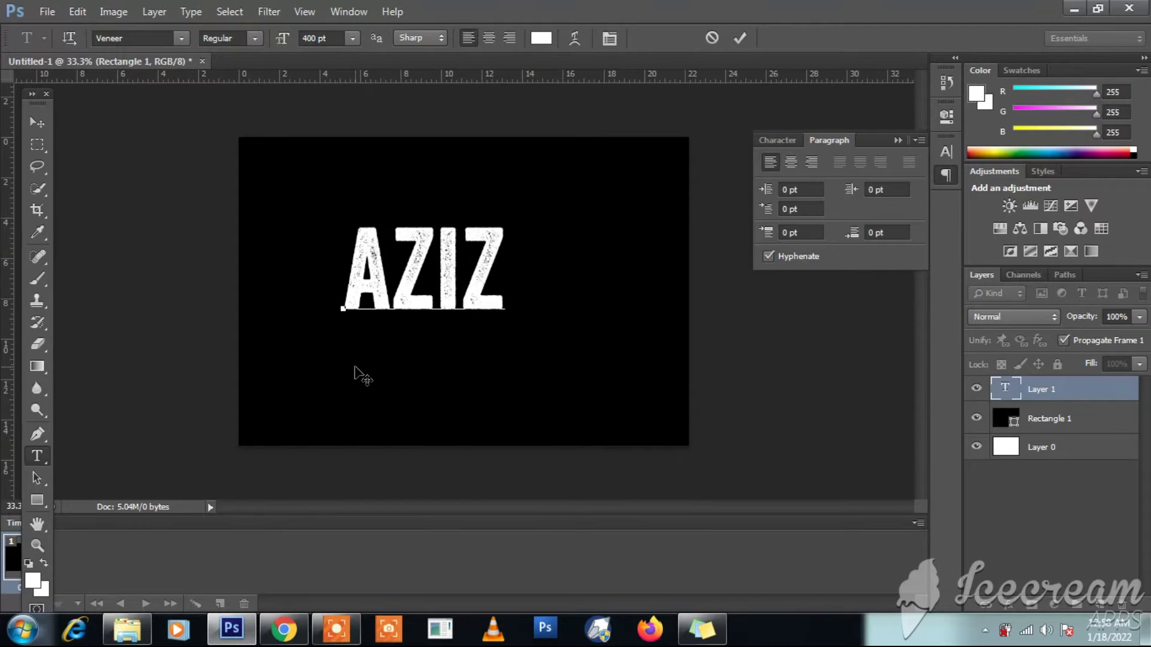
{"action": "left_click", "coordinate": [37, 122]}
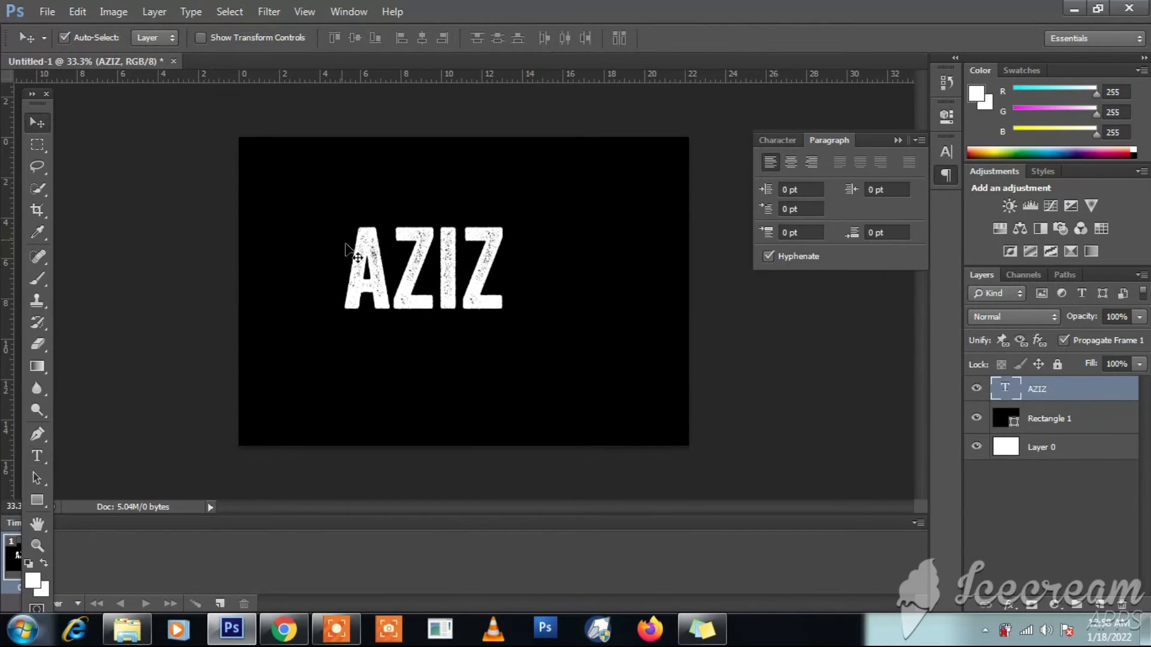
Move AZIZ toward the centre and scale it up to about 169%.
{"action": "left_click_drag", "start_coordinate": [346, 247], "coordinate": [374, 257]}
{"action": "key", "text": "ctrl+t"}
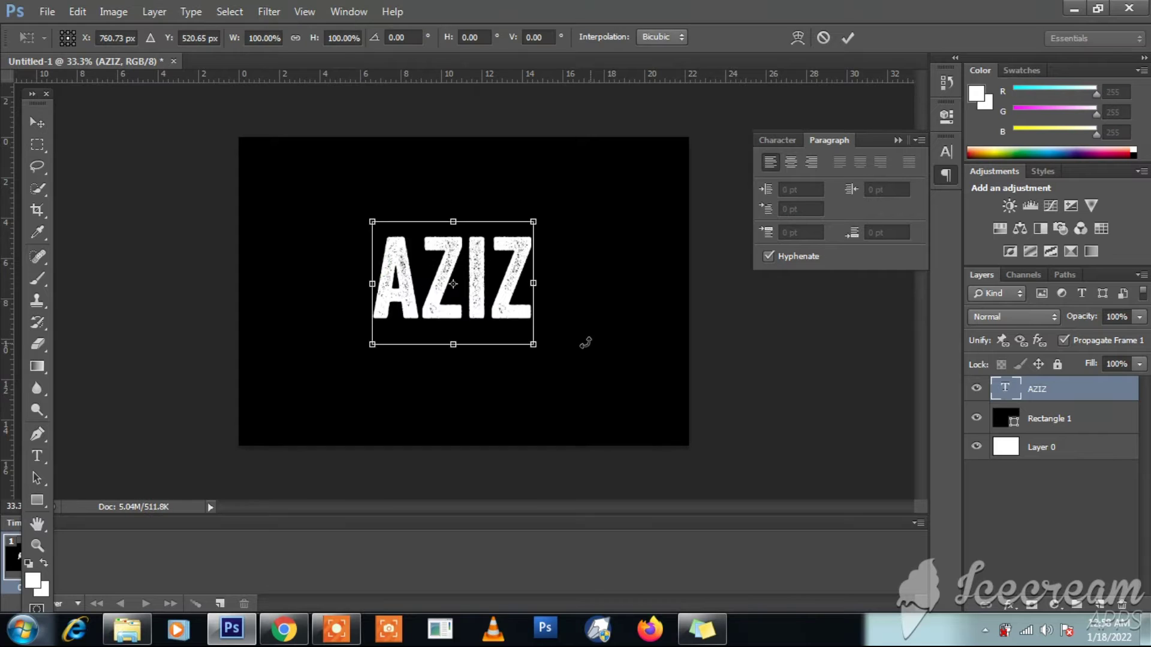
{"action": "left_click_drag", "start_coordinate": [533, 345], "coordinate": [650, 424]}
{"action": "mouse_move", "coordinate": [626, 386]}
{"action": "left_mouse_down"}
{"action": "mouse_move", "coordinate": [592, 376]}
{"action": "mouse_move", "coordinate": [583, 356]}
{"action": "left_mouse_up"}
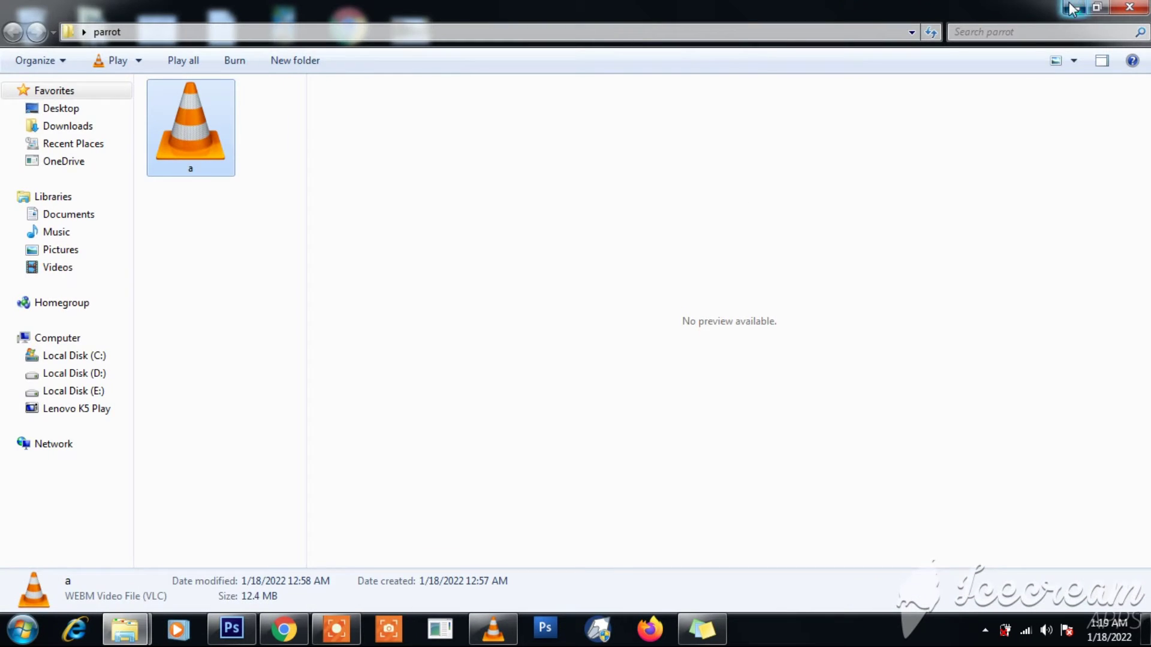
View the desktop parrot image in Photo Viewer and open it with Adobe Photoshop CS6.
{"action": "left_click", "coordinate": [1075, 7]}
{"action": "double_click", "coordinate": [405, 111]}
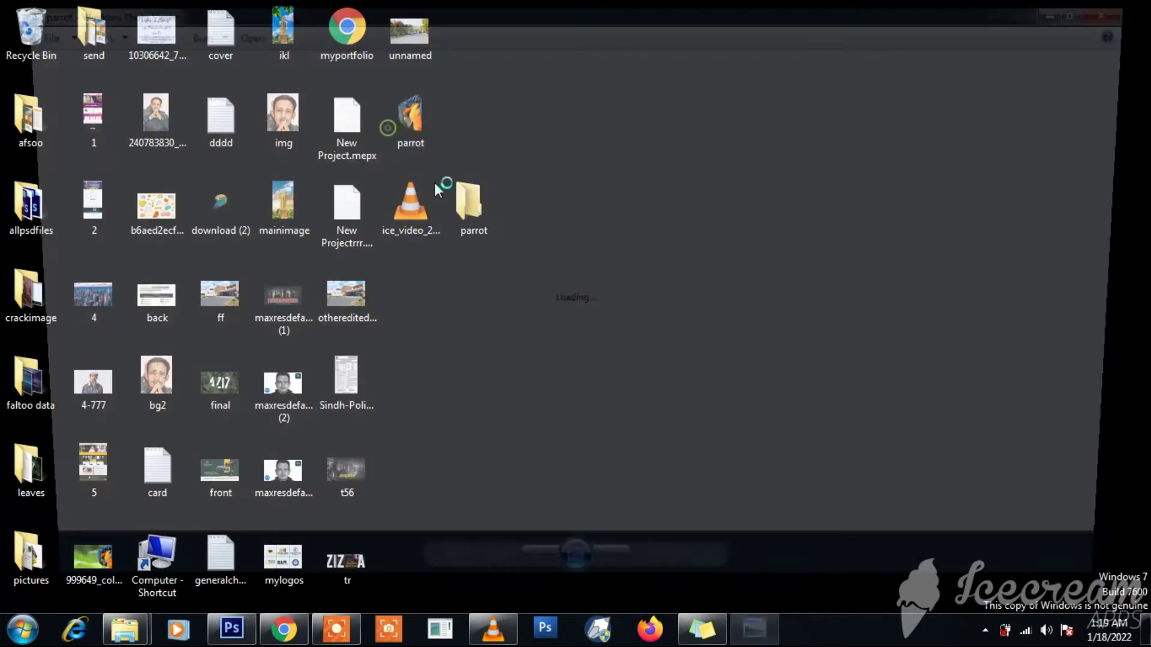
{"action": "right_click", "coordinate": [591, 278]}
{"action": "mouse_move", "coordinate": [687, 288]}
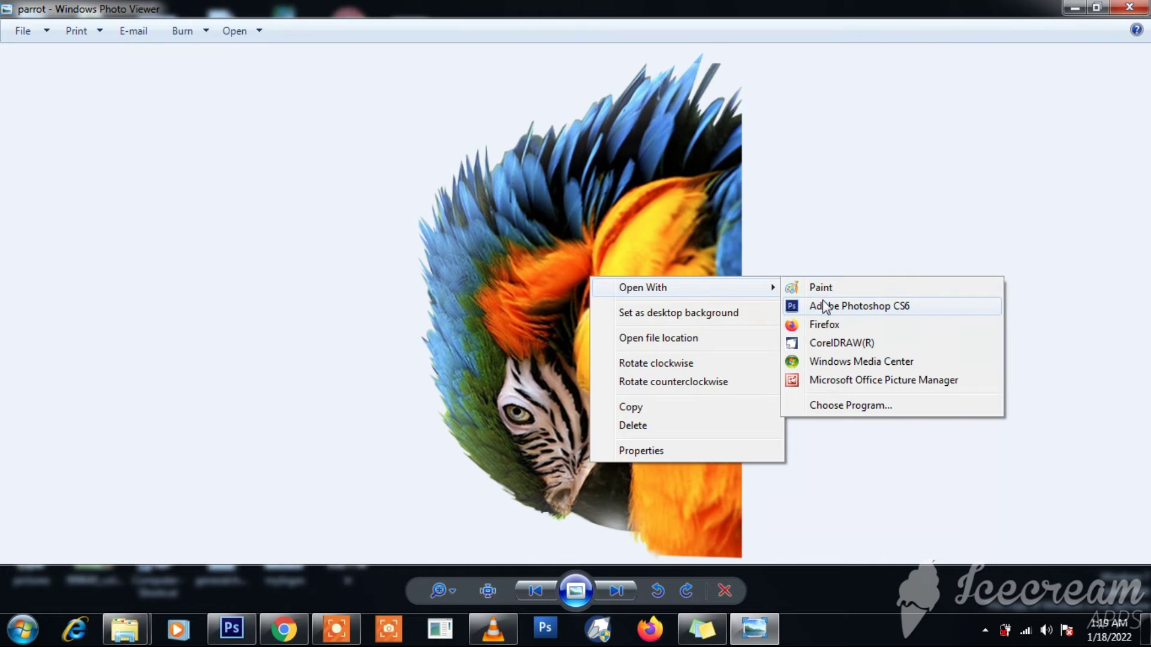
{"action": "left_click", "coordinate": [824, 306]}
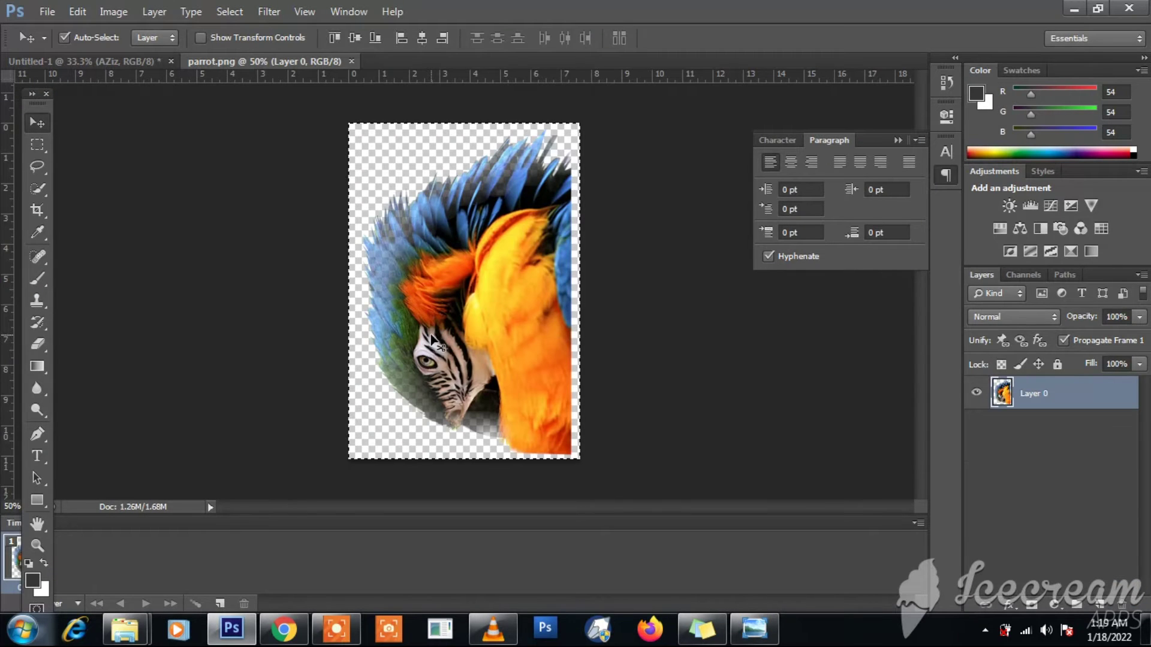
Close parrot.png and paste the parrot into the AZIZ document over the letter A.
{"action": "left_click", "coordinate": [352, 61]}
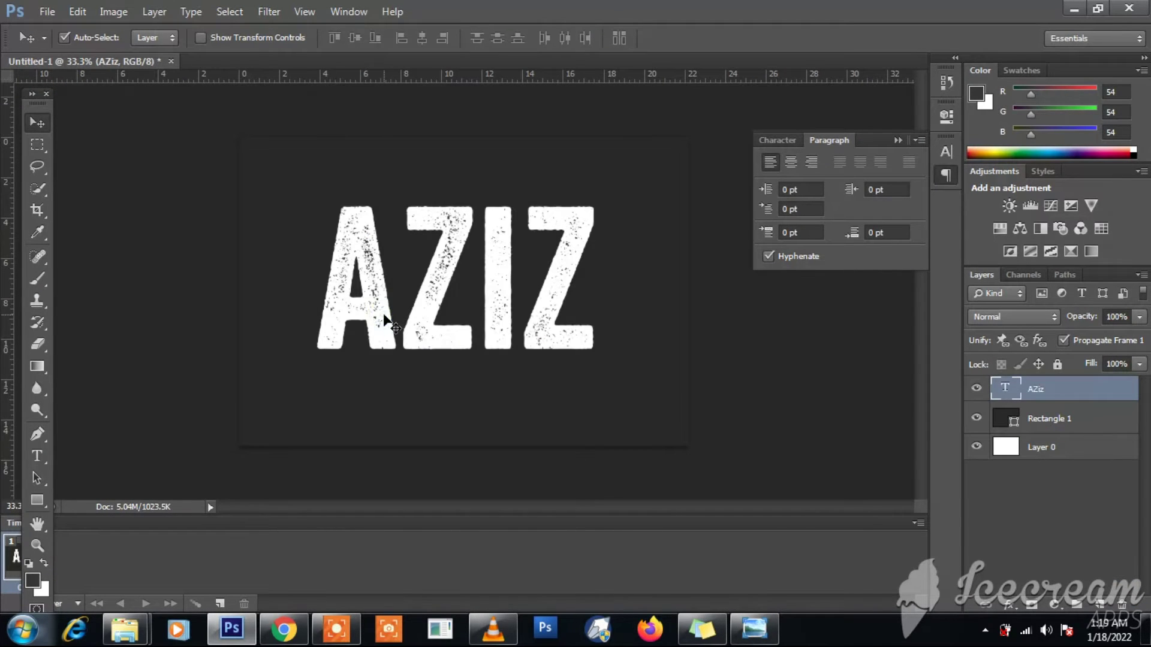
{"action": "left_click_drag", "start_coordinate": [384, 318], "coordinate": [388, 328]}
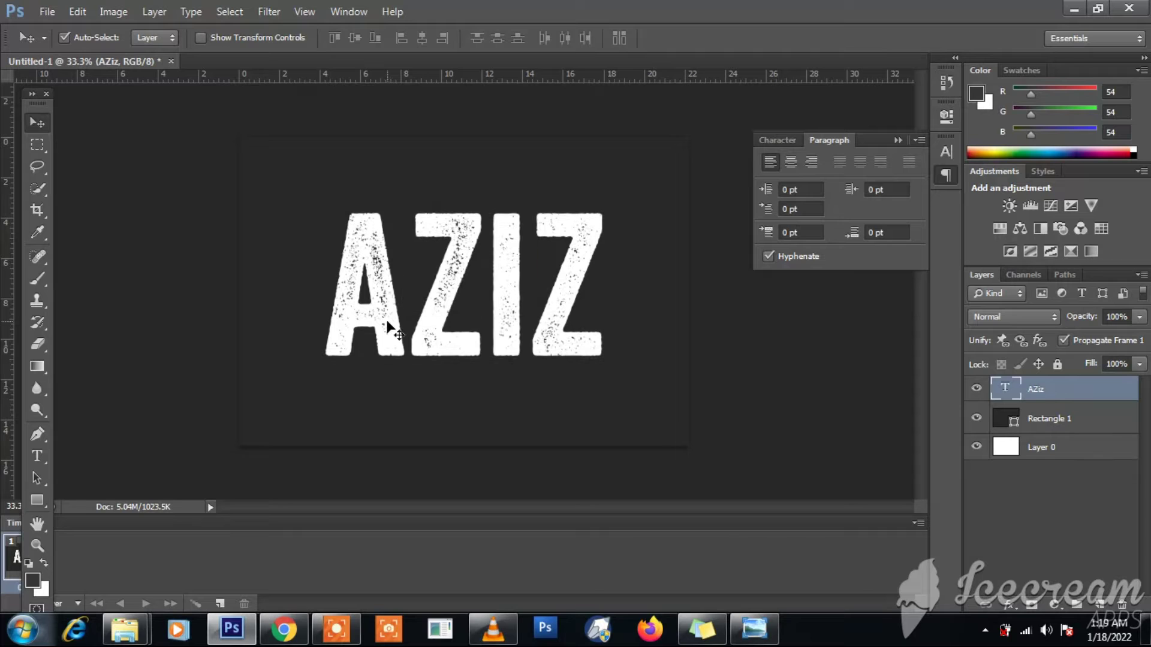
{"action": "key", "text": "ctrl+v"}
{"action": "mouse_move", "coordinate": [465, 328]}
{"action": "left_mouse_down"}
{"action": "mouse_move", "coordinate": [322, 294]}
{"action": "mouse_move", "coordinate": [331, 299]}
{"action": "left_mouse_up"}
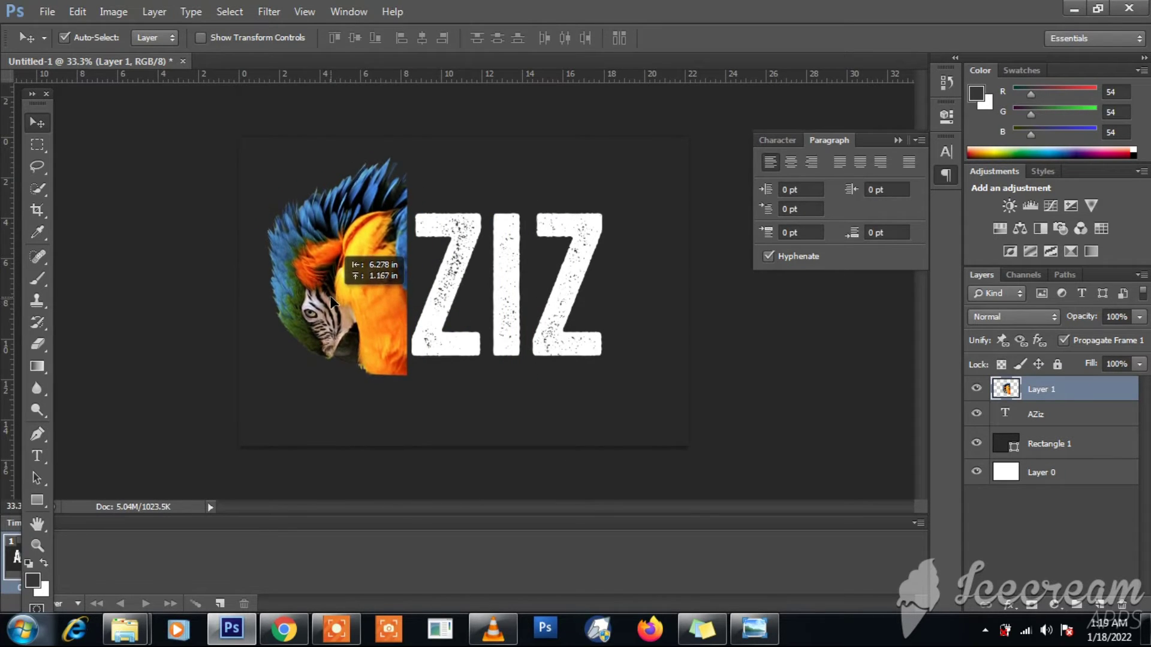
Clip the parrot layer into the text and duplicate it as an unclipped copy.
{"action": "right_click", "coordinate": [1049, 390]}
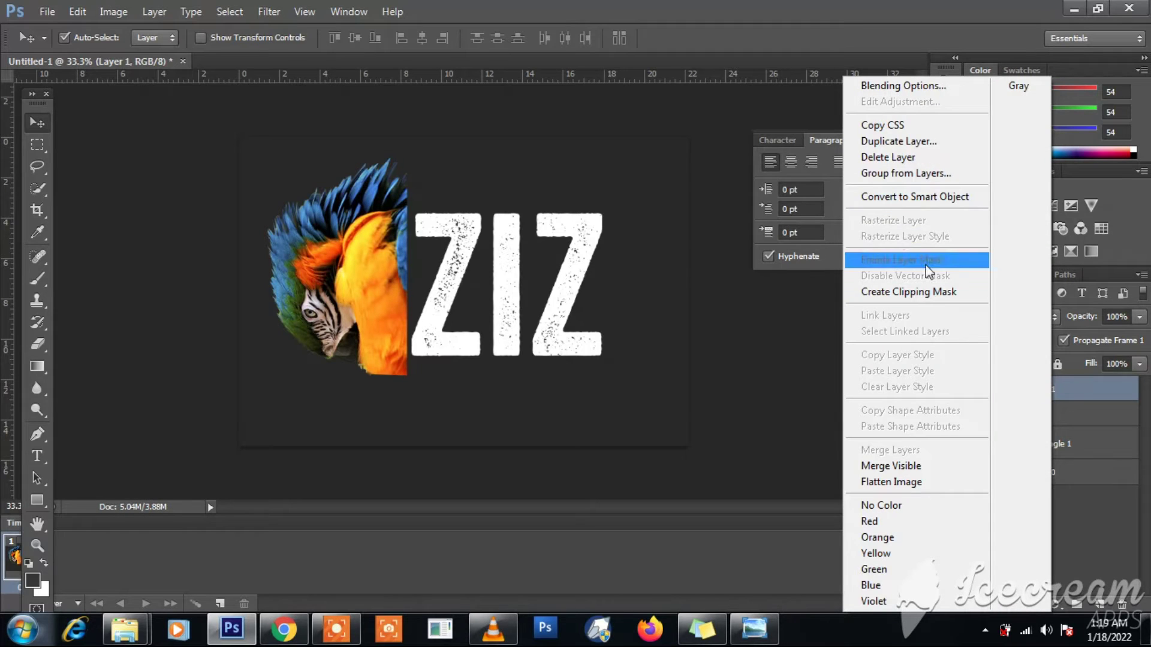
{"action": "left_click", "coordinate": [917, 292]}
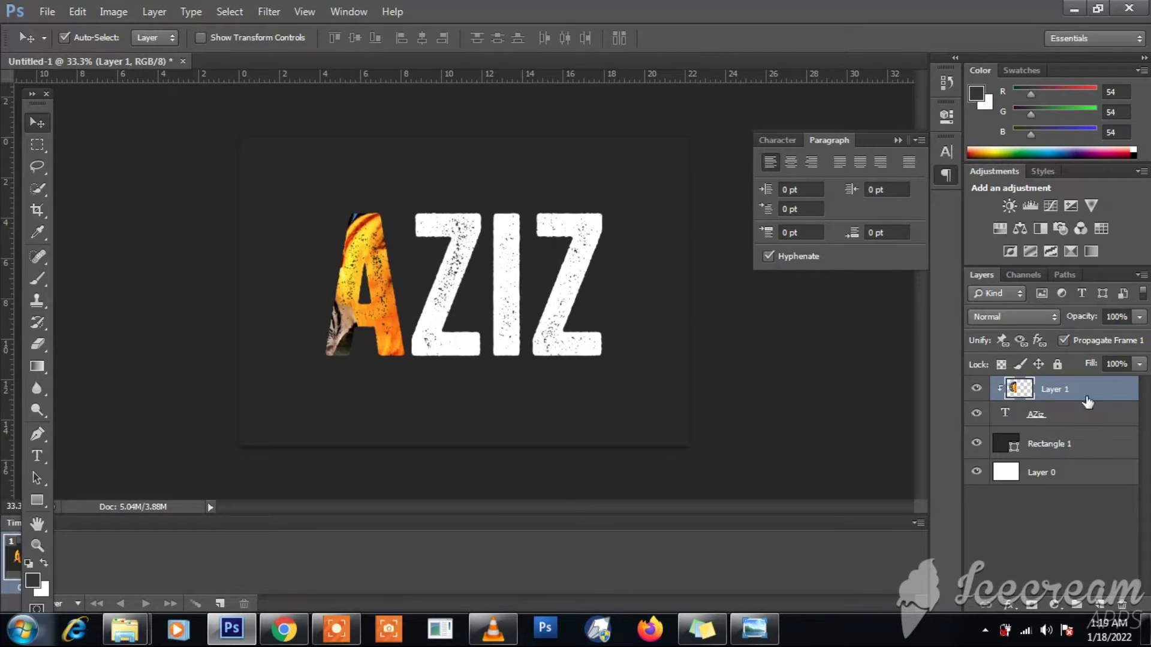
{"action": "key", "text": "ctrl+j"}
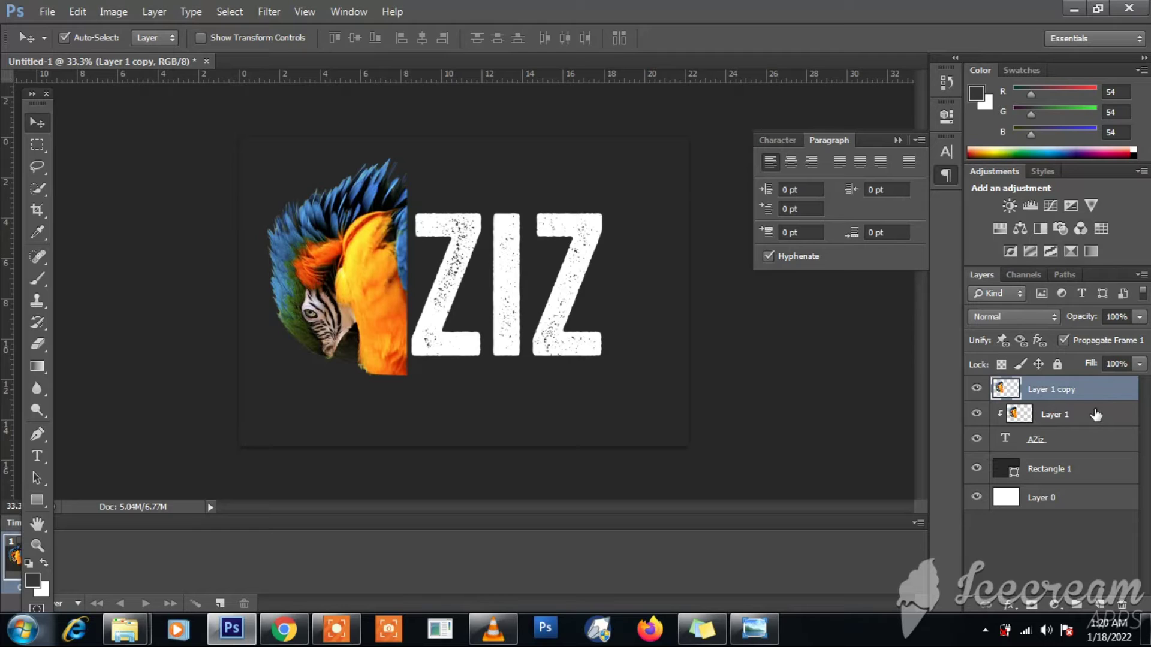
Lower the parrot copy to 64% opacity and erase it over and around the A.
{"action": "left_click", "coordinate": [1139, 318]}
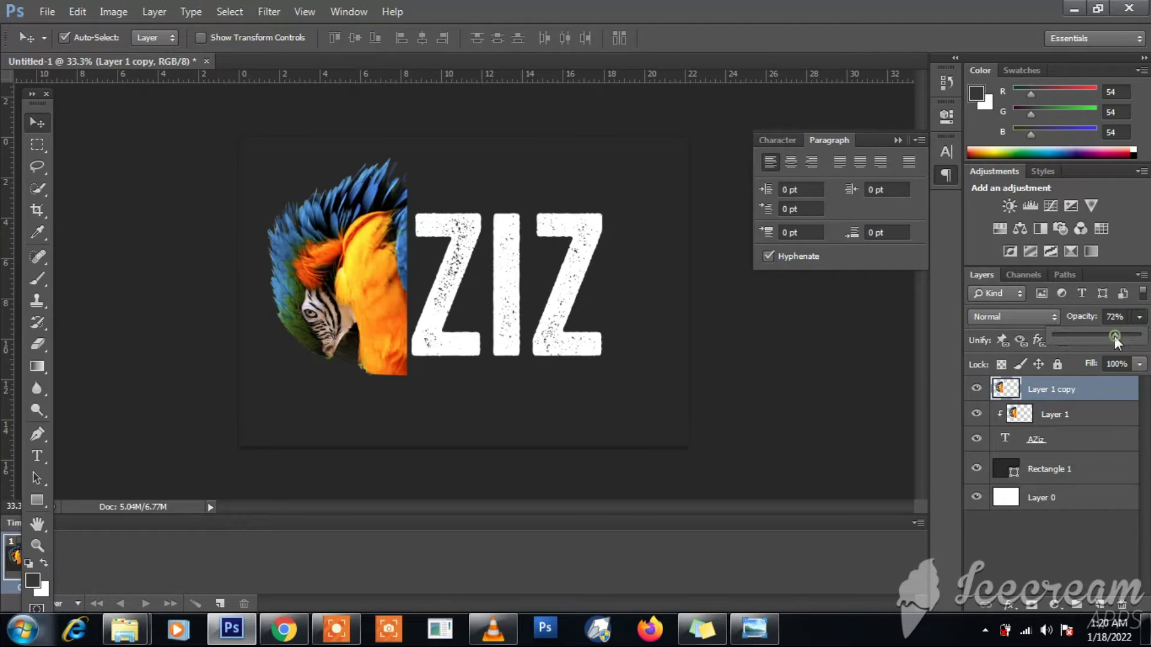
{"action": "left_click_drag", "start_coordinate": [1114, 336], "coordinate": [1107, 334]}
{"action": "left_click", "coordinate": [37, 344]}
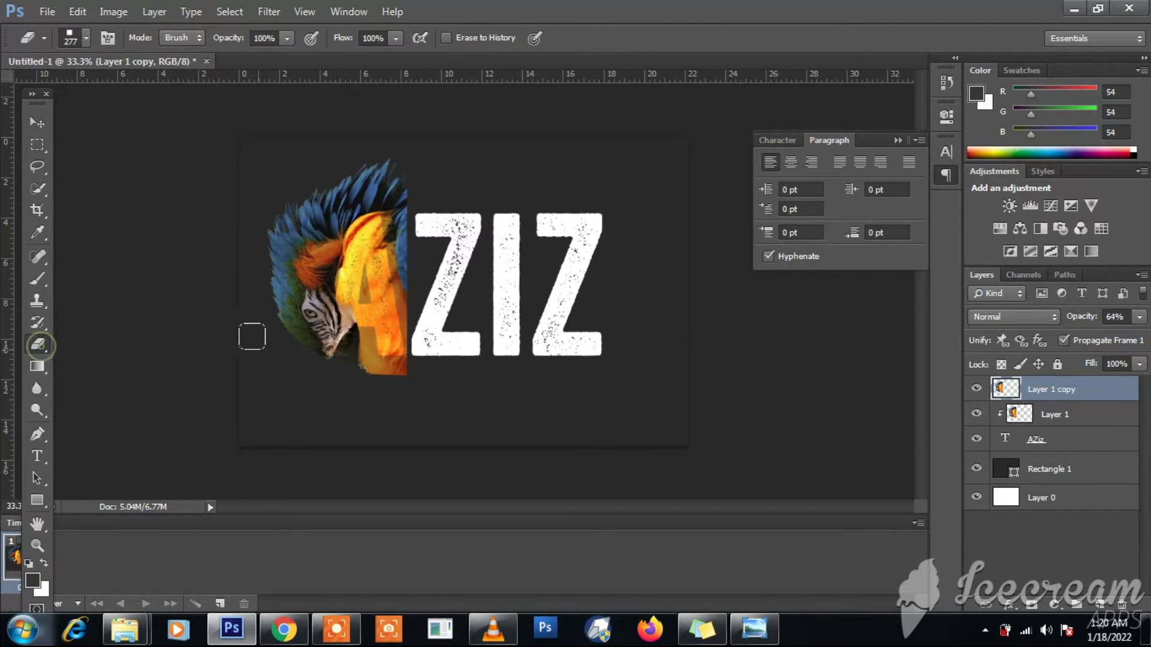
{"action": "mouse_move", "coordinate": [387, 347]}
{"action": "left_mouse_down"}
{"action": "mouse_move", "coordinate": [386, 246]}
{"action": "mouse_move", "coordinate": [405, 193]}
{"action": "left_mouse_up"}
{"action": "left_click_drag", "start_coordinate": [370, 309], "coordinate": [356, 364]}
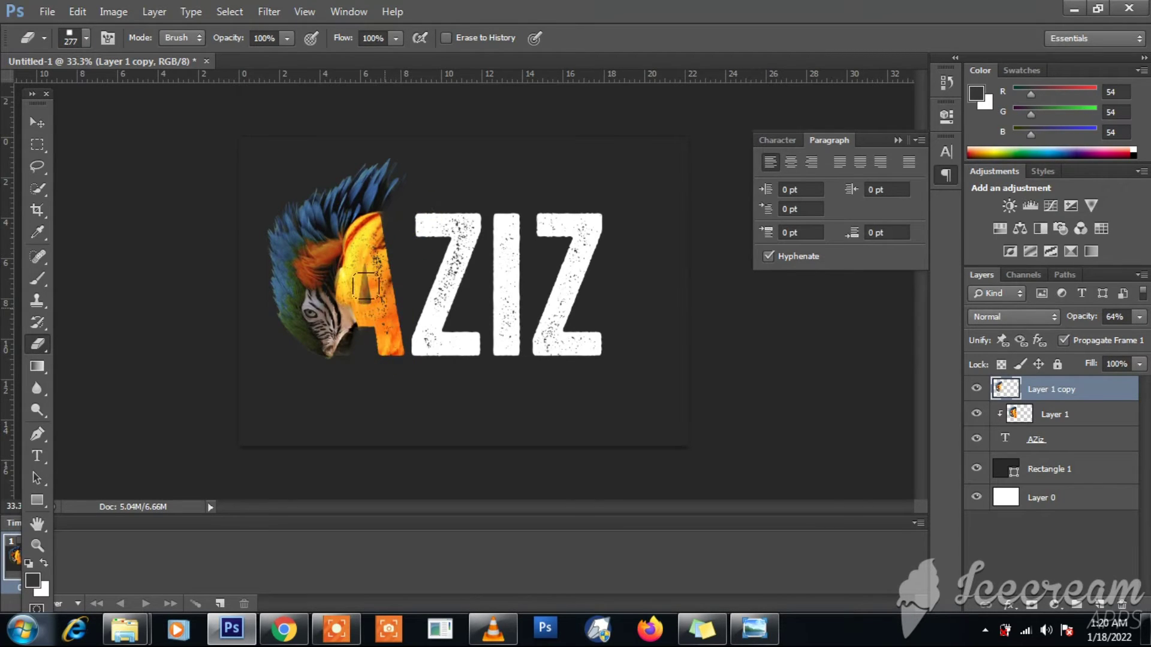
{"action": "left_click_drag", "start_coordinate": [343, 263], "coordinate": [353, 240]}
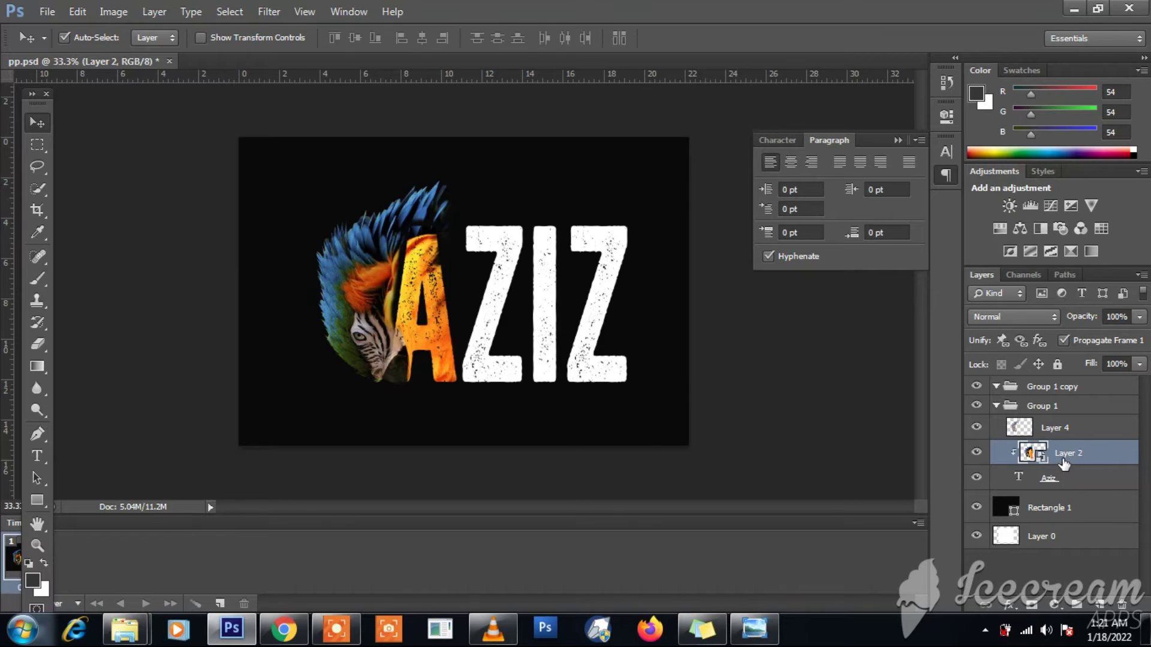
Type 'Sethar' below AZIZ and make it Faux Bold.
{"action": "left_click", "coordinate": [37, 456]}
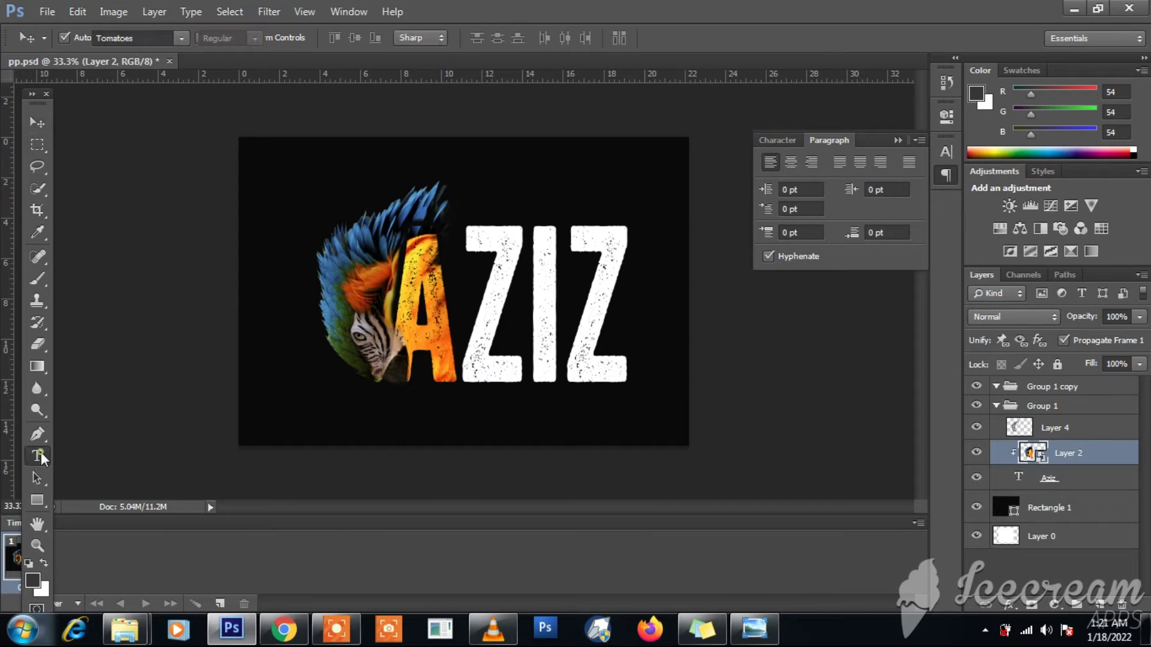
{"action": "left_click", "coordinate": [520, 440]}
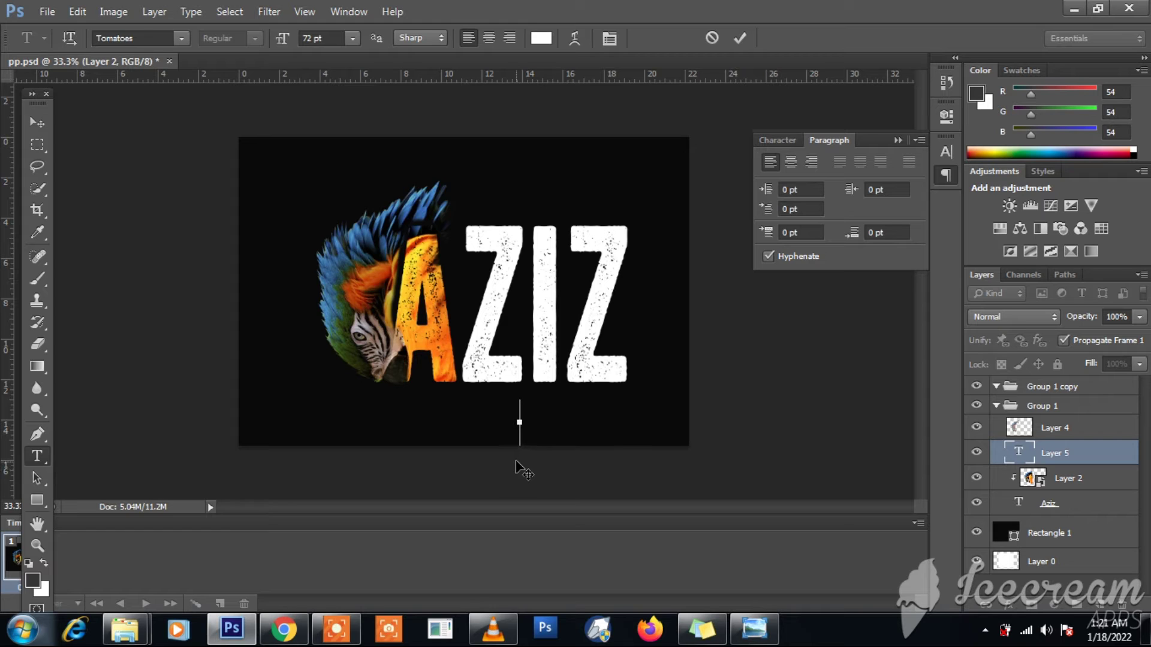
{"action": "type", "text": "Sethar"}
{"action": "key", "text": "ctrl+a"}
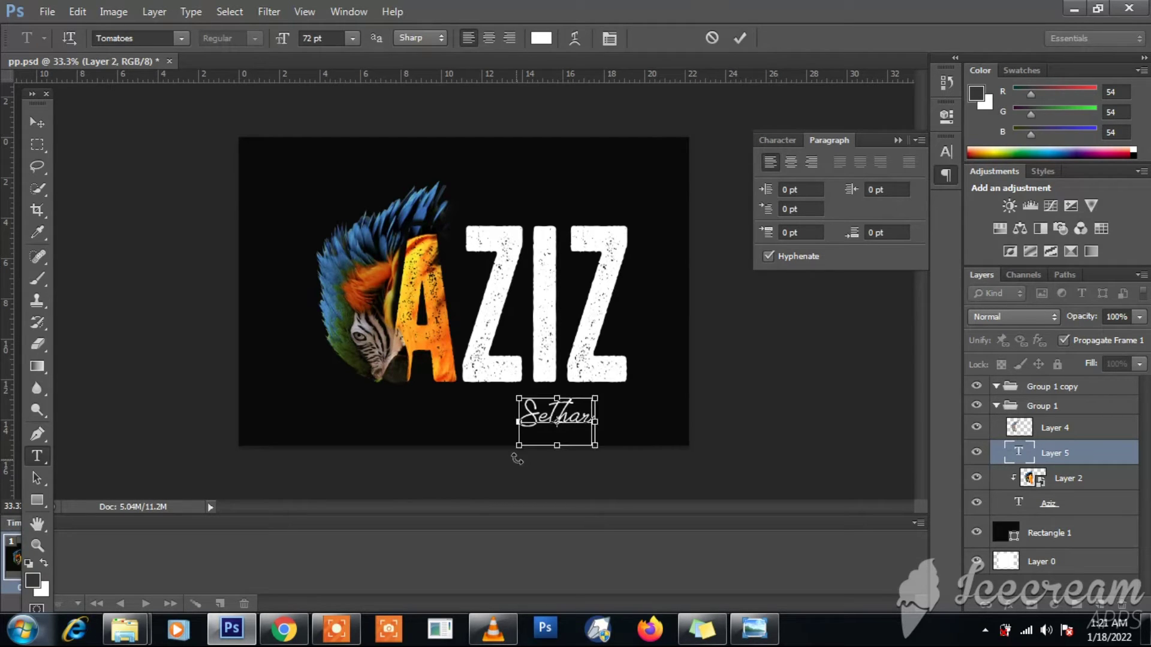
{"action": "left_click", "coordinate": [609, 38]}
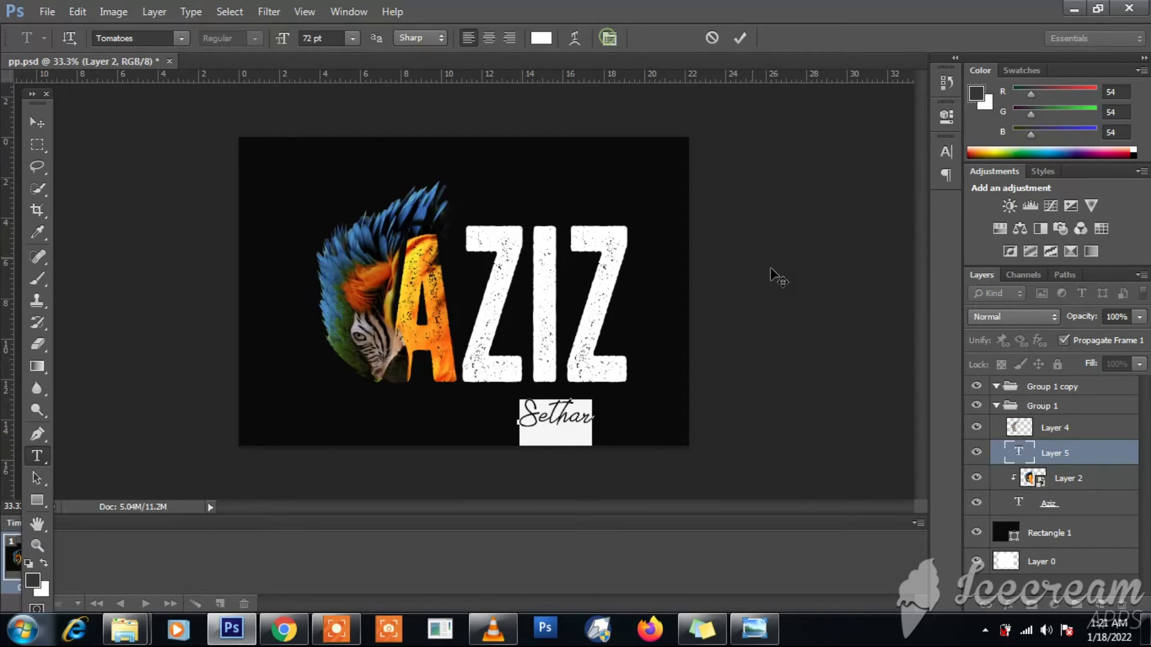
{"action": "left_click", "coordinate": [609, 38]}
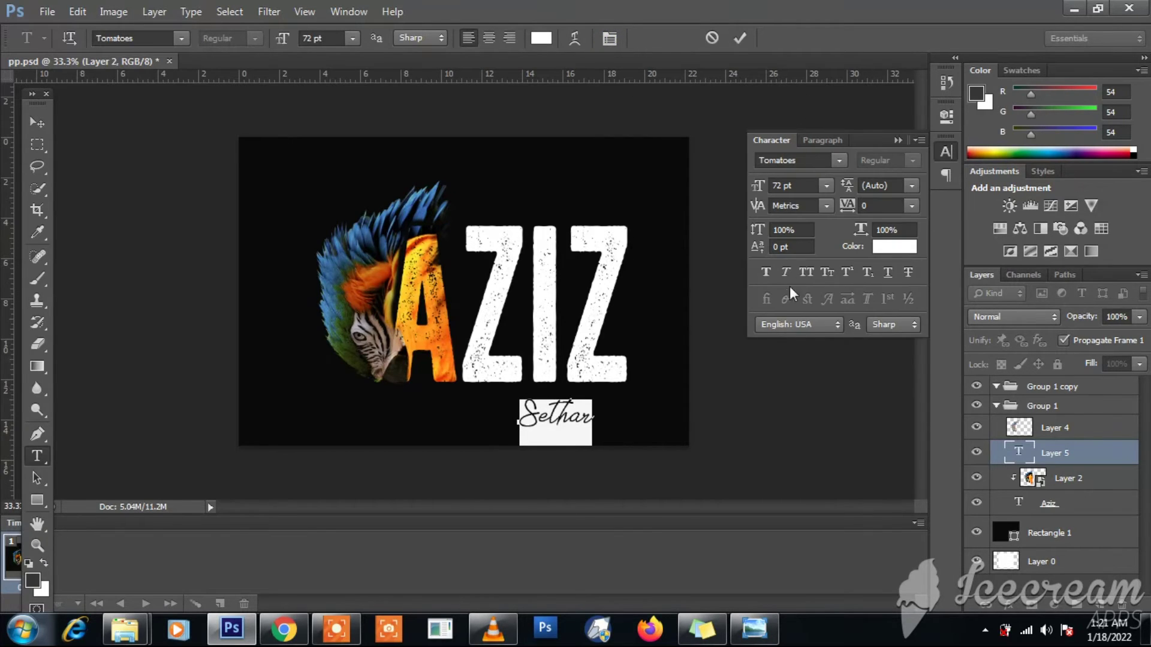
{"action": "left_click", "coordinate": [767, 273]}
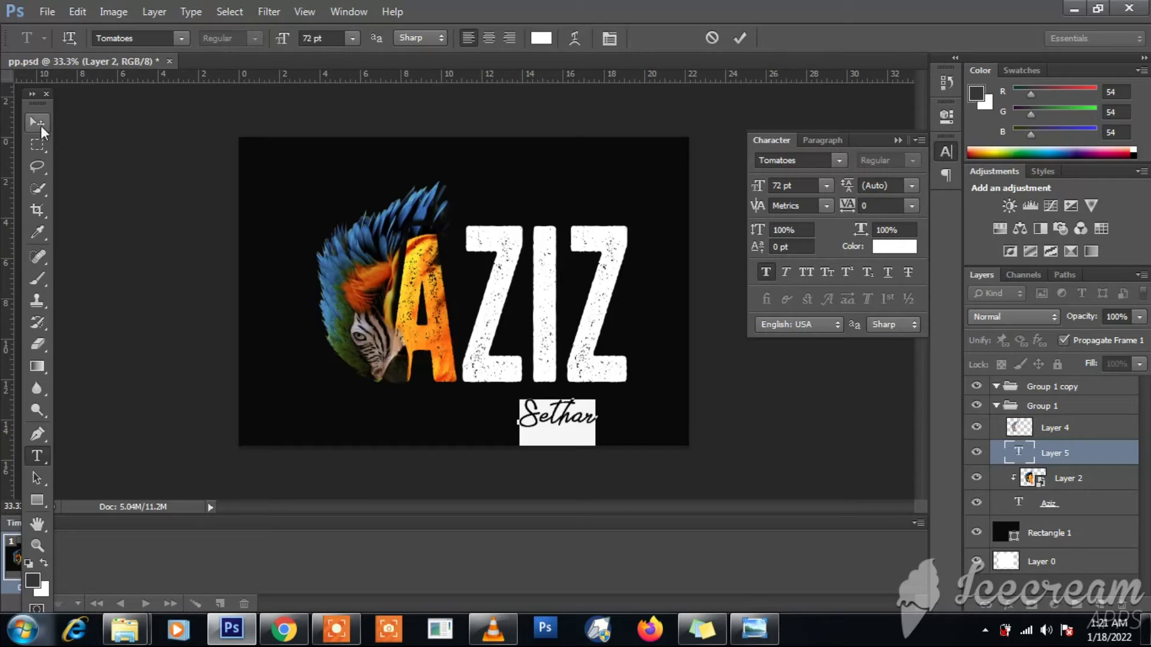
Commit Sethar and nudge it right beneath the ZIZ.
{"action": "left_click", "coordinate": [37, 123]}
{"action": "key", "text": "shift+Right"}
{"action": "key", "text": "shift+Right"}
{"action": "key", "text": "shift+Right"}
{"action": "key", "text": "shift+Right"}
{"action": "key", "text": "shift+Right"}
{"action": "key", "text": "shift+Right"}
{"action": "key", "text": "shift+Right"}
{"action": "key", "text": "shift+Right"}
{"action": "key", "text": "shift+Right"}
{"action": "key", "text": "shift+Right"}
{"action": "key", "text": "shift+Right"}
{"action": "key", "text": "shift+Right"}
{"action": "key", "text": "shift+Right"}
{"action": "key", "text": "shift+Right"}
{"action": "key", "text": "shift+Right"}
{"action": "key", "text": "shift+Right"}
{"action": "key", "text": "shift+Right"}
{"action": "key", "text": "shift+Up"}
{"action": "key", "text": "shift+Up"}
{"action": "key", "text": "shift+Up"}
{"action": "key", "text": "shift+Up"}
{"action": "key", "text": "shift+Up"}
{"action": "key", "text": "shift+Up"}
{"action": "key", "text": "shift+Up"}
{"action": "key", "text": "shift+Up"}
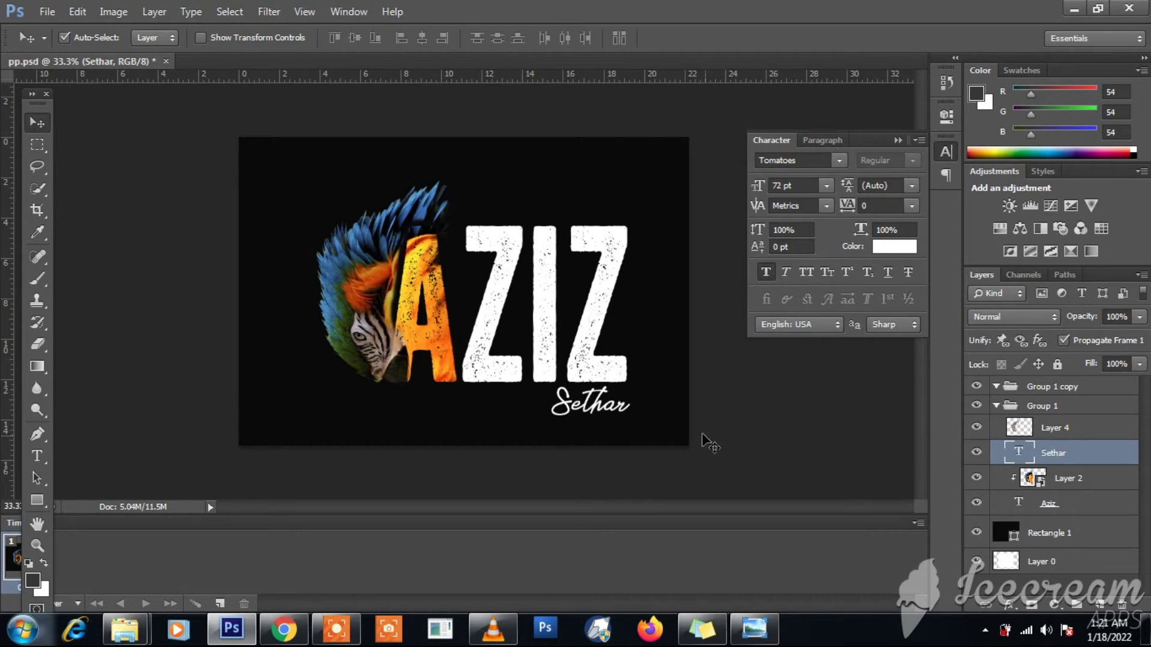
Duplicate Layer 2, move the copy to the top of Group 1, and enlarge it to about 182%.
{"action": "left_click", "coordinate": [1084, 476]}
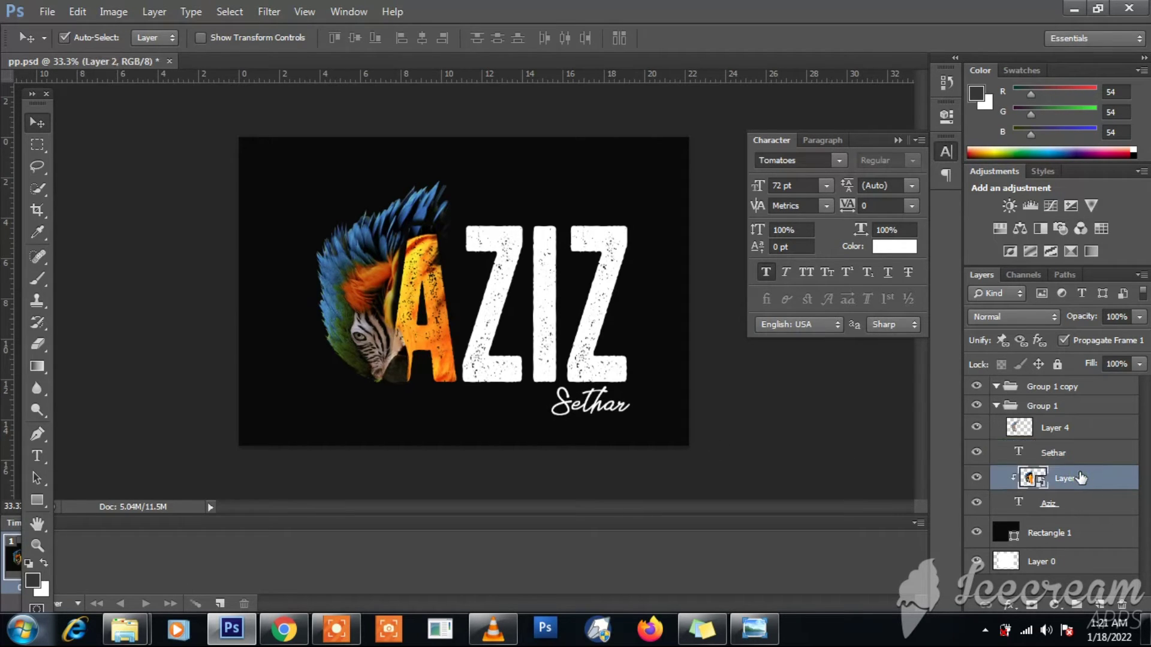
{"action": "key", "text": "ctrl+j"}
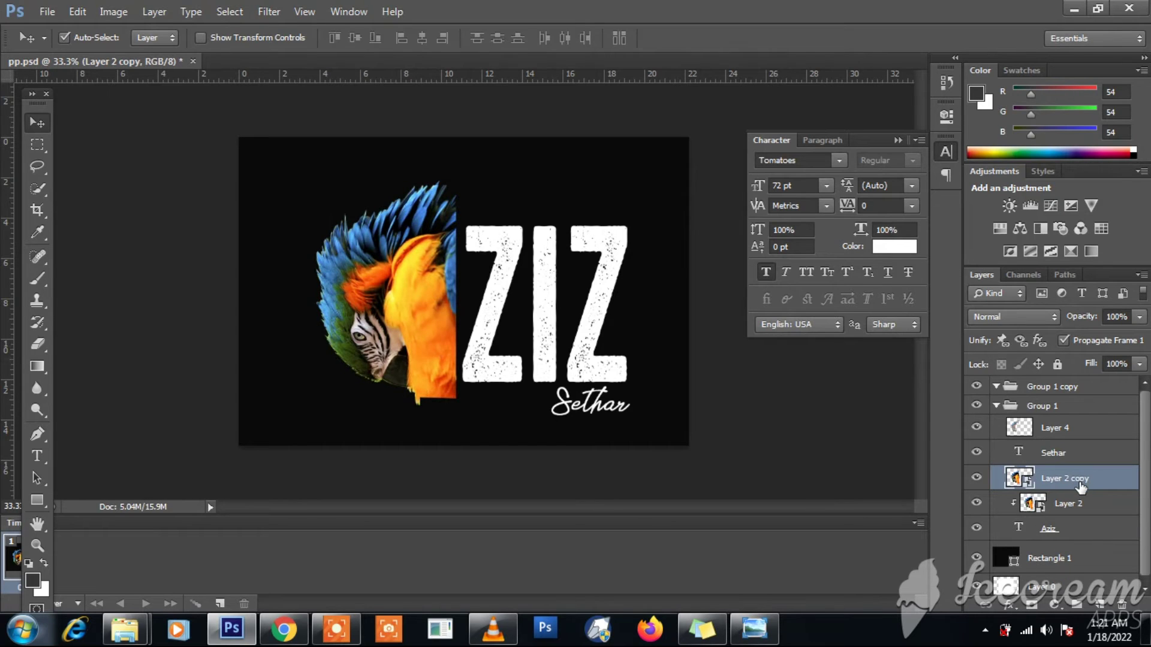
{"action": "left_click_drag", "start_coordinate": [1079, 483], "coordinate": [1071, 422]}
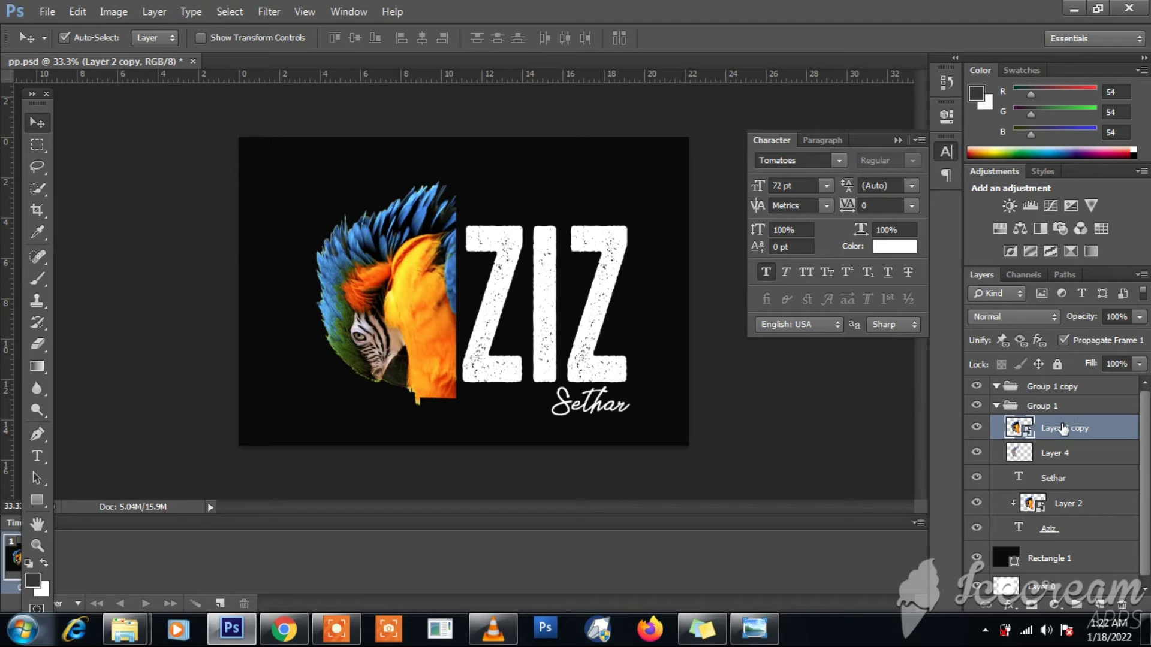
{"action": "key", "text": "ctrl+t"}
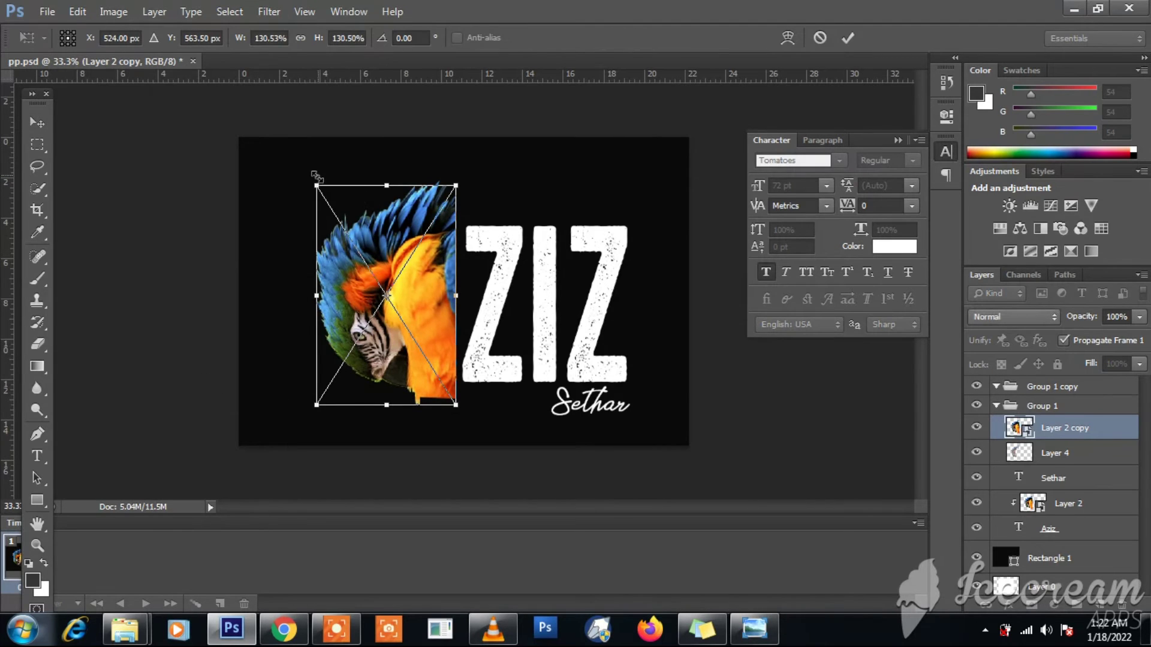
{"action": "left_click_drag", "start_coordinate": [312, 182], "coordinate": [208, 128]}
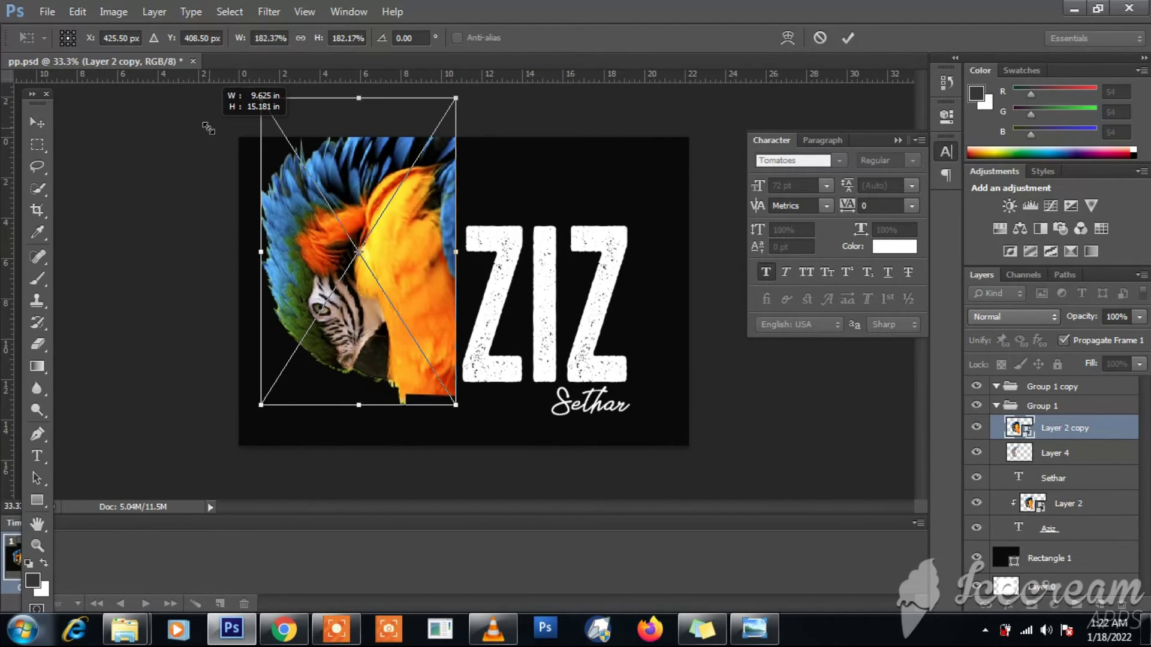
{"action": "key", "text": "Return"}
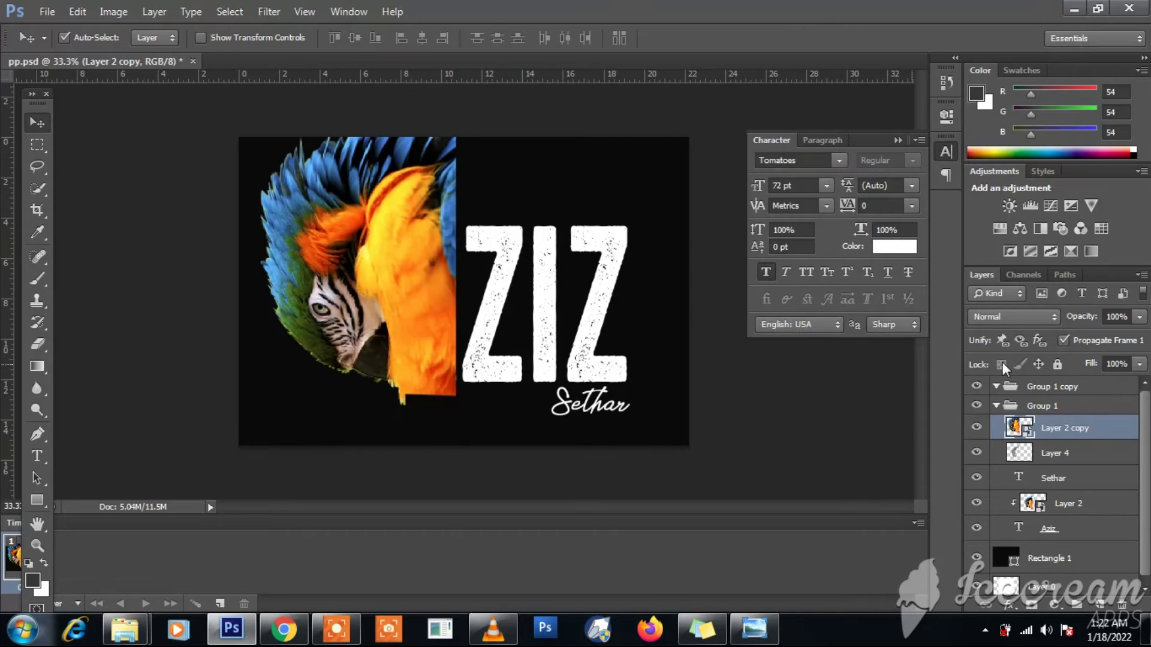
Fade the parrot copy to about 44% opacity.
{"action": "left_click", "coordinate": [1140, 319]}
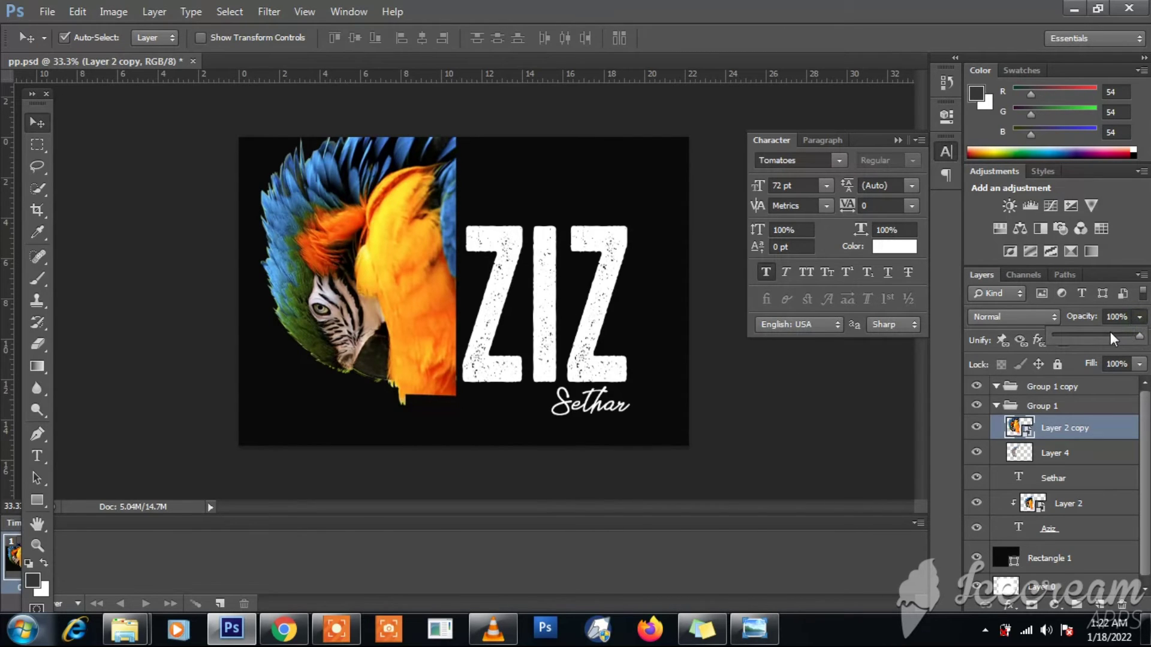
{"action": "left_click_drag", "start_coordinate": [1096, 335], "coordinate": [1092, 333]}
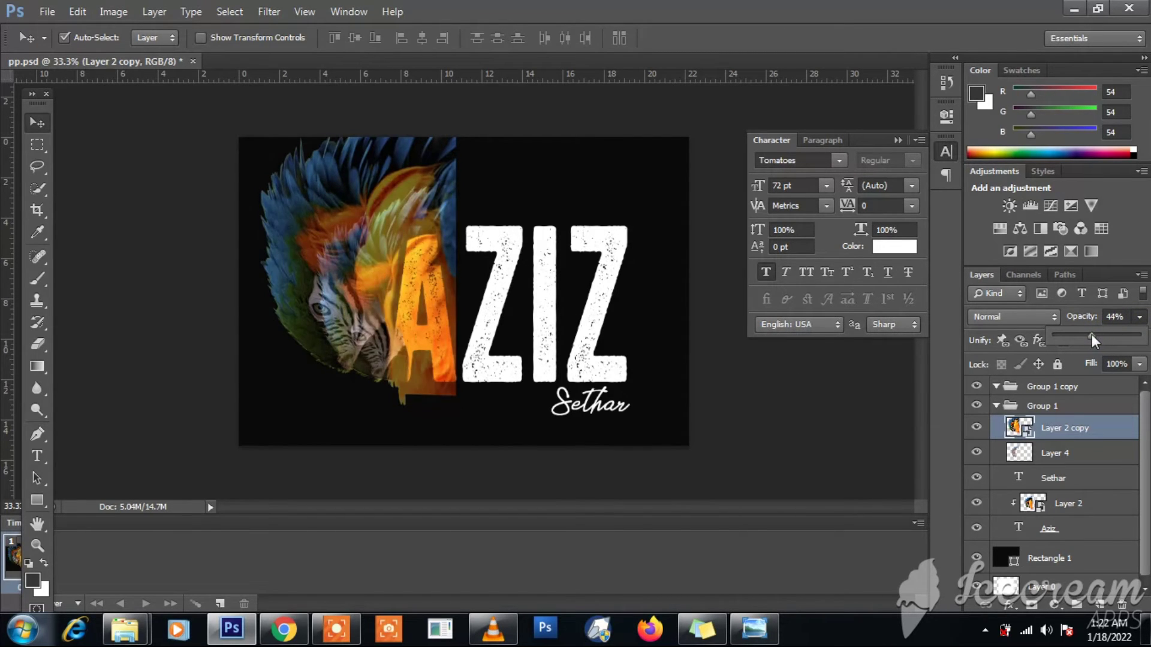
{"action": "left_click", "coordinate": [37, 344]}
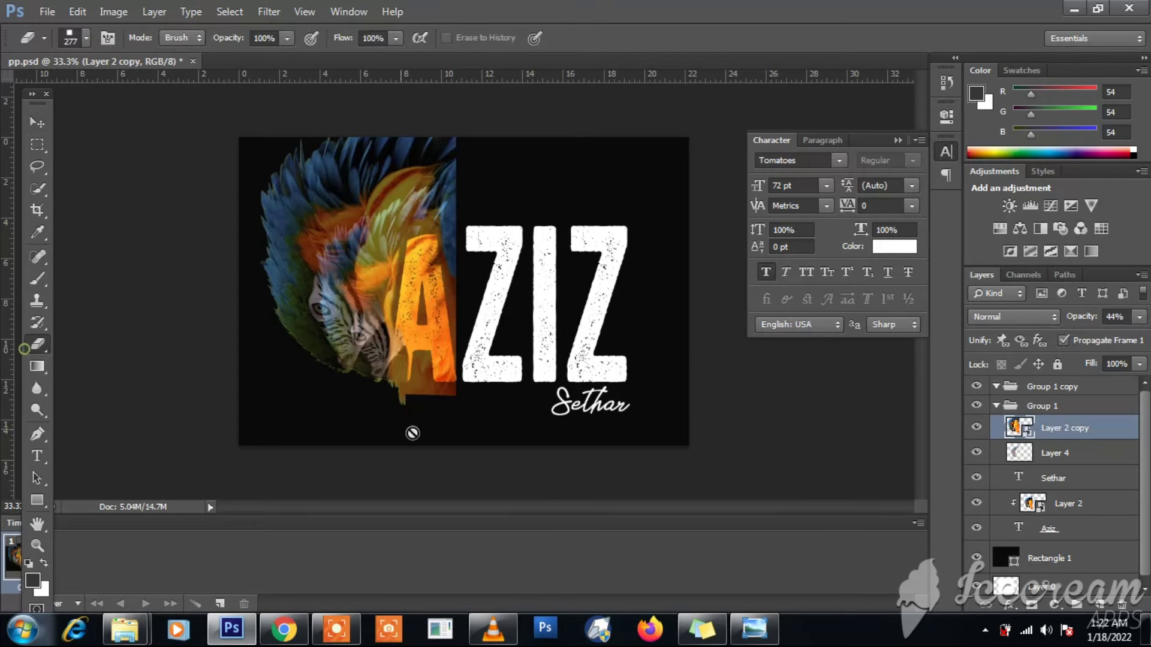
Rasterize Layer 2 copy and erase its hard bottom and right edges.
{"action": "right_click", "coordinate": [1064, 437]}
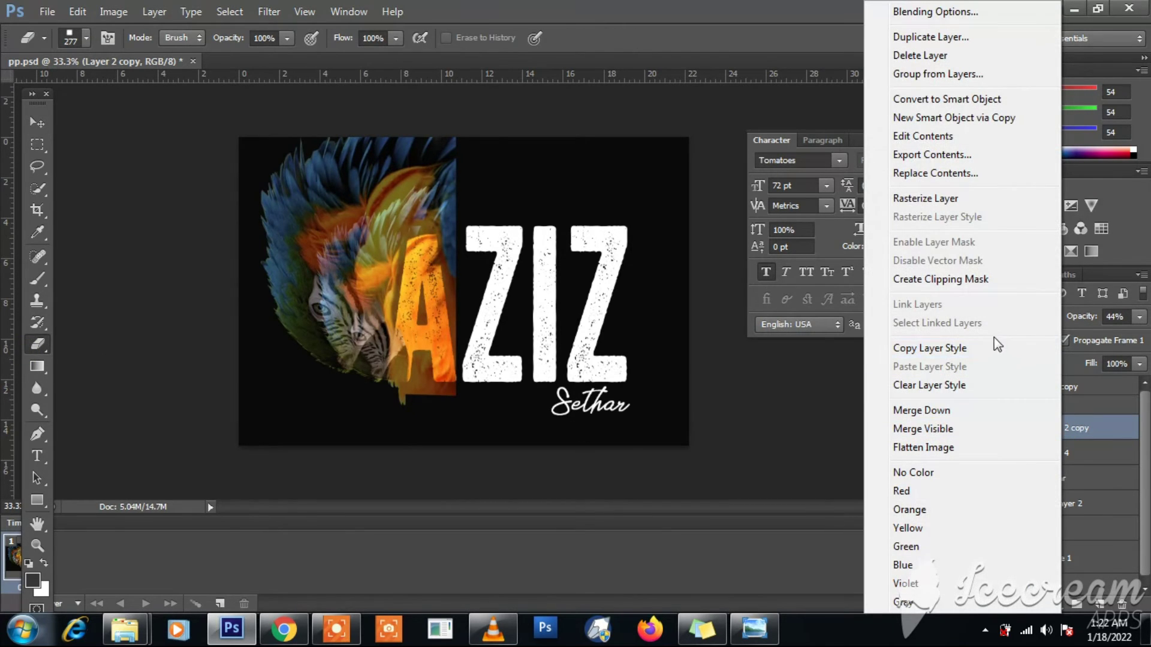
{"action": "left_click", "coordinate": [946, 204]}
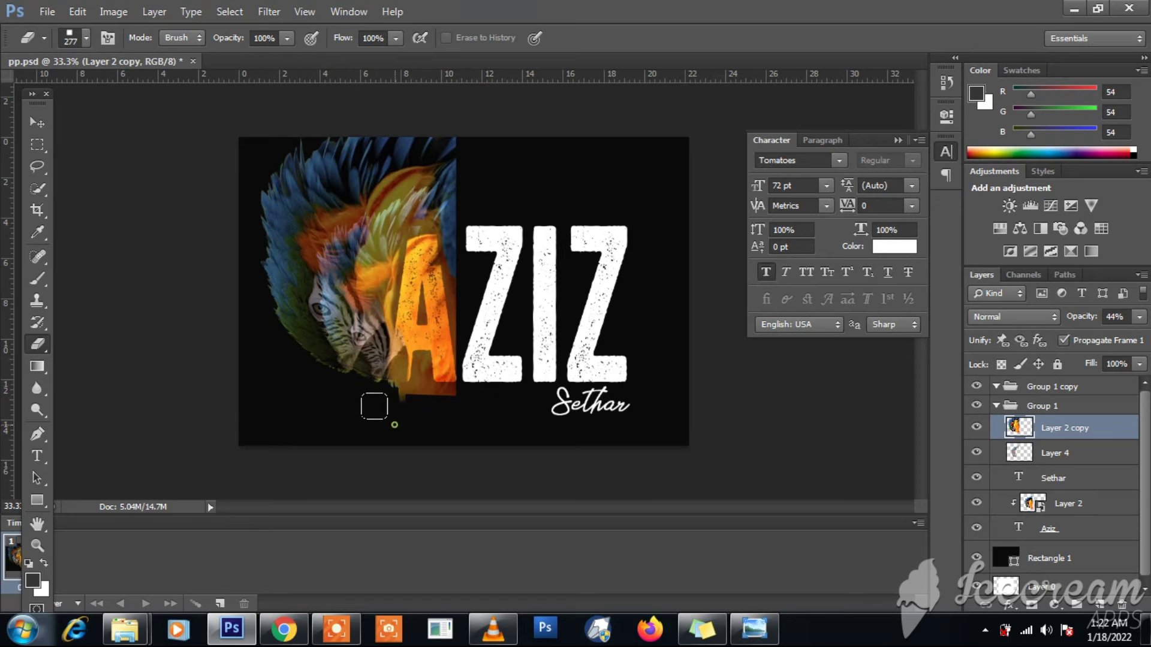
{"action": "left_click_drag", "start_coordinate": [399, 399], "coordinate": [518, 394]}
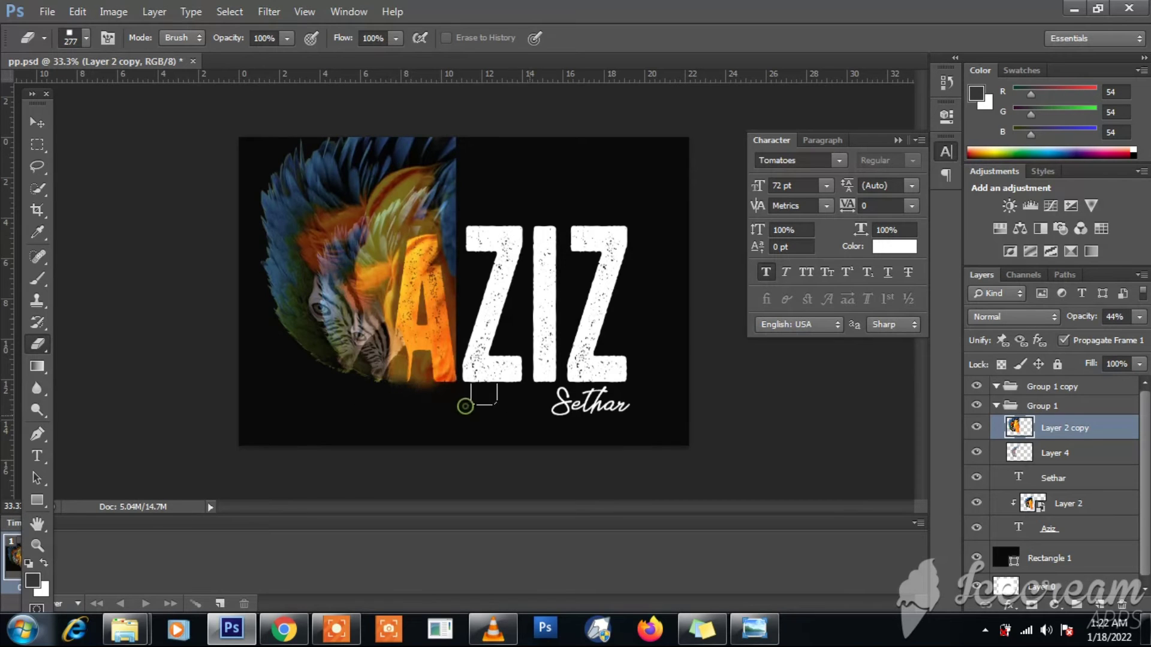
{"action": "left_click_drag", "start_coordinate": [466, 336], "coordinate": [451, 160]}
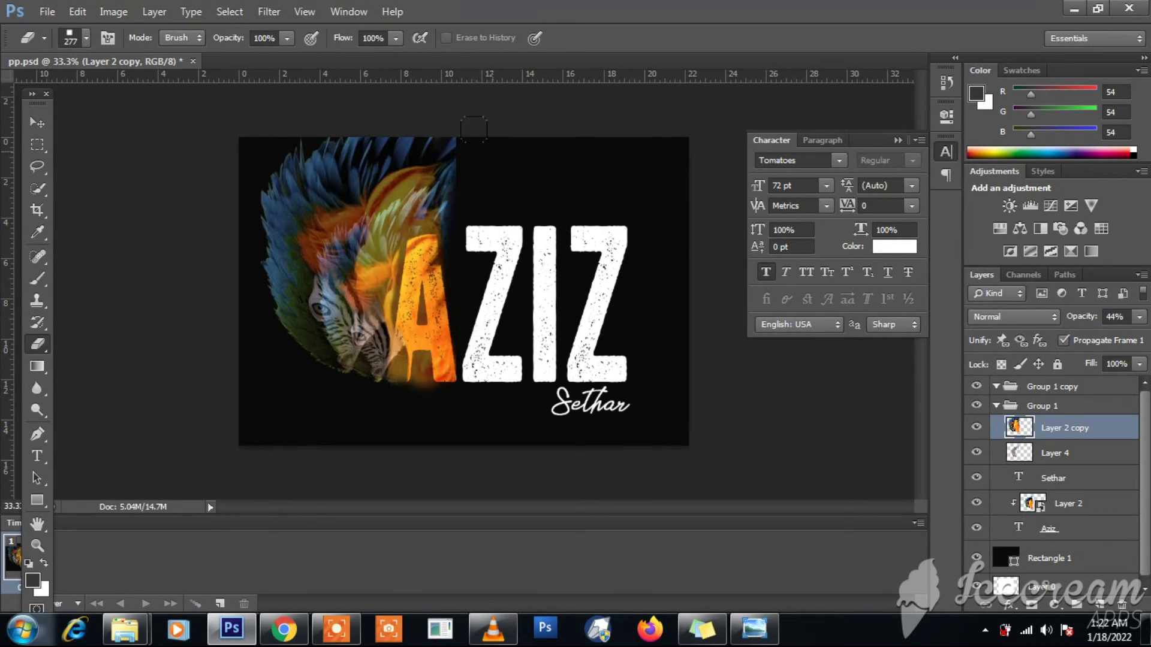
{"action": "left_click", "coordinate": [33, 125]}
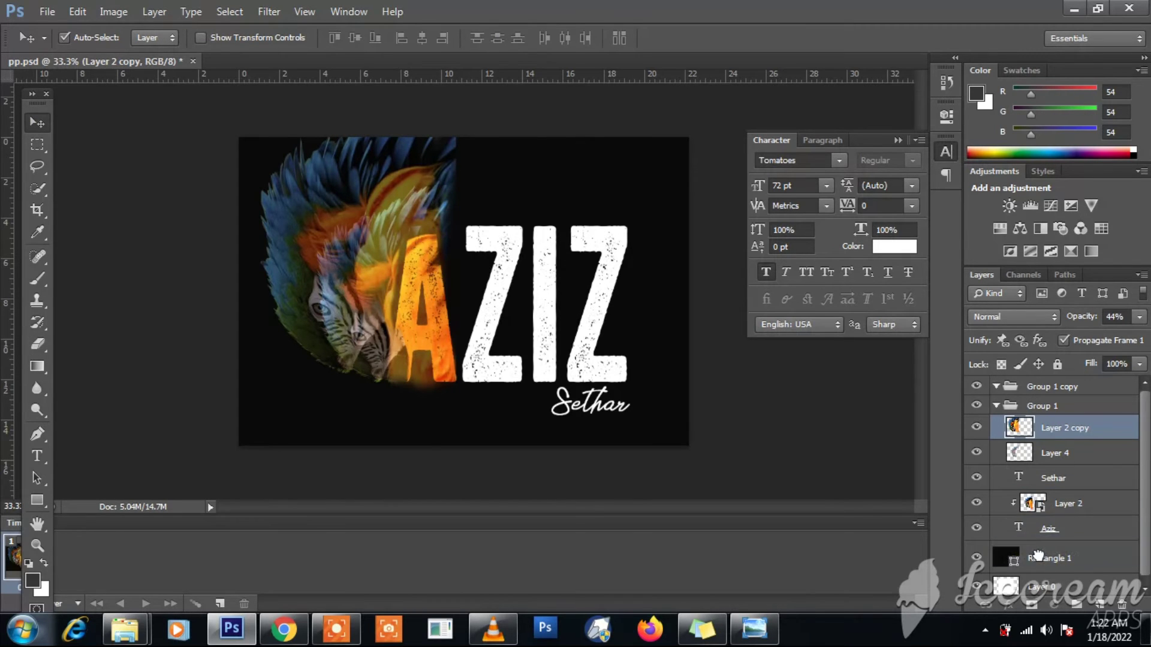
Move Layer 2 copy just above Rectangle 1 and shift the faded parrot up-left.
{"action": "left_click_drag", "start_coordinate": [1052, 444], "coordinate": [1049, 542]}
{"action": "left_click_drag", "start_coordinate": [332, 207], "coordinate": [302, 185]}
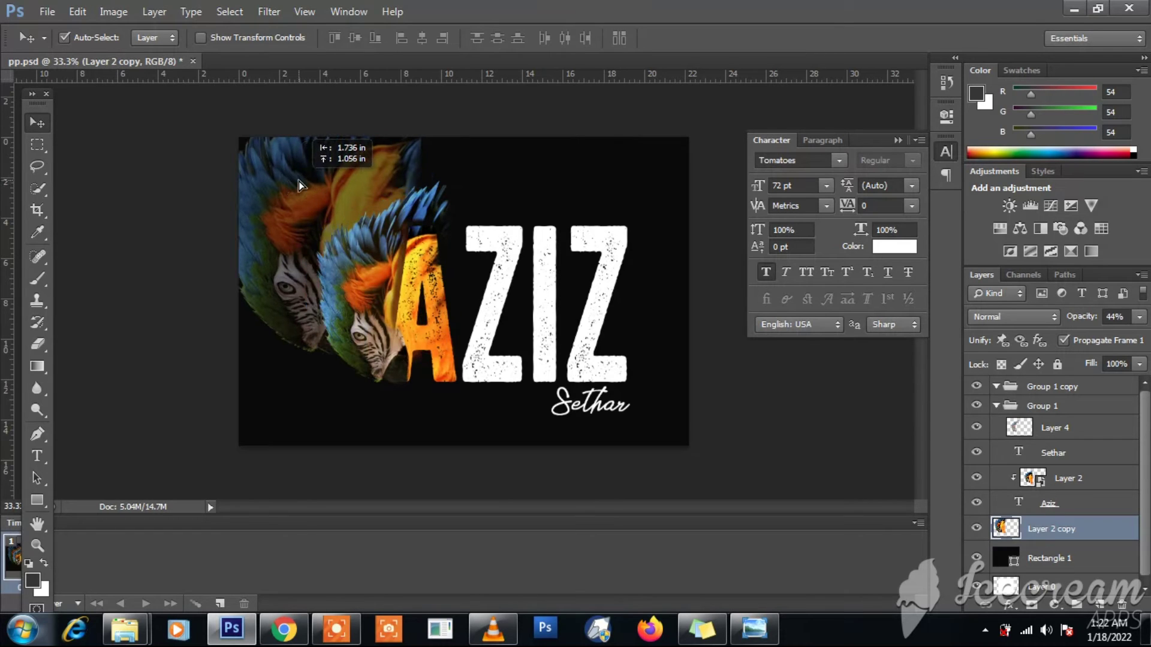
{"action": "left_click_drag", "start_coordinate": [302, 185], "coordinate": [302, 181]}
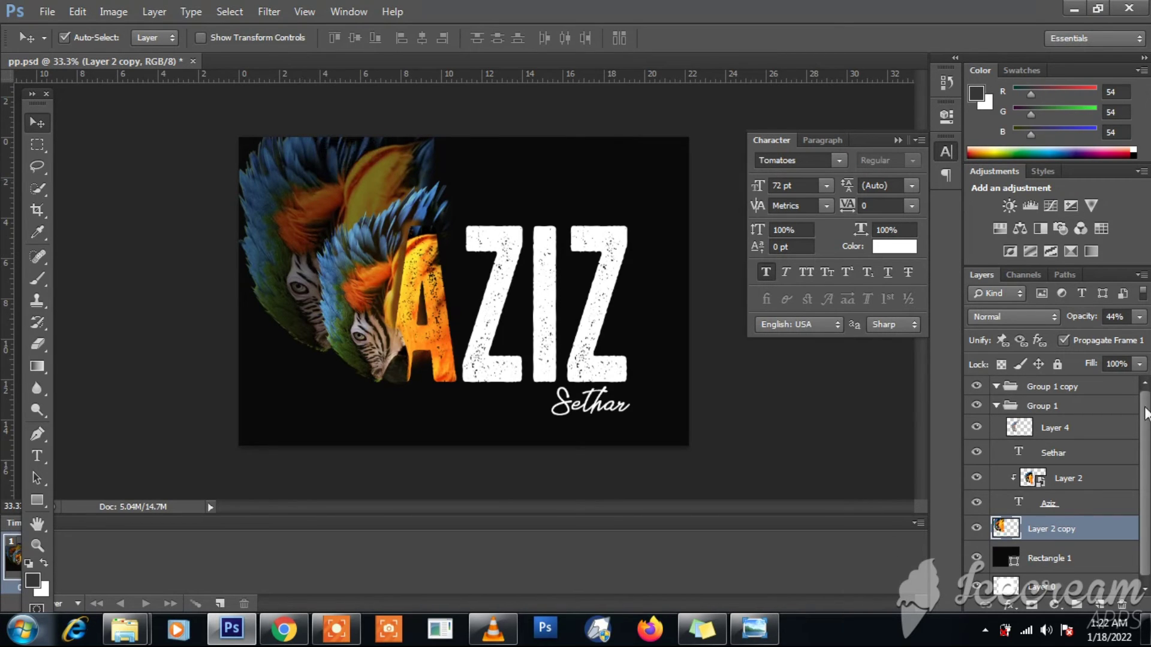
{"action": "left_click", "coordinate": [354, 305]}
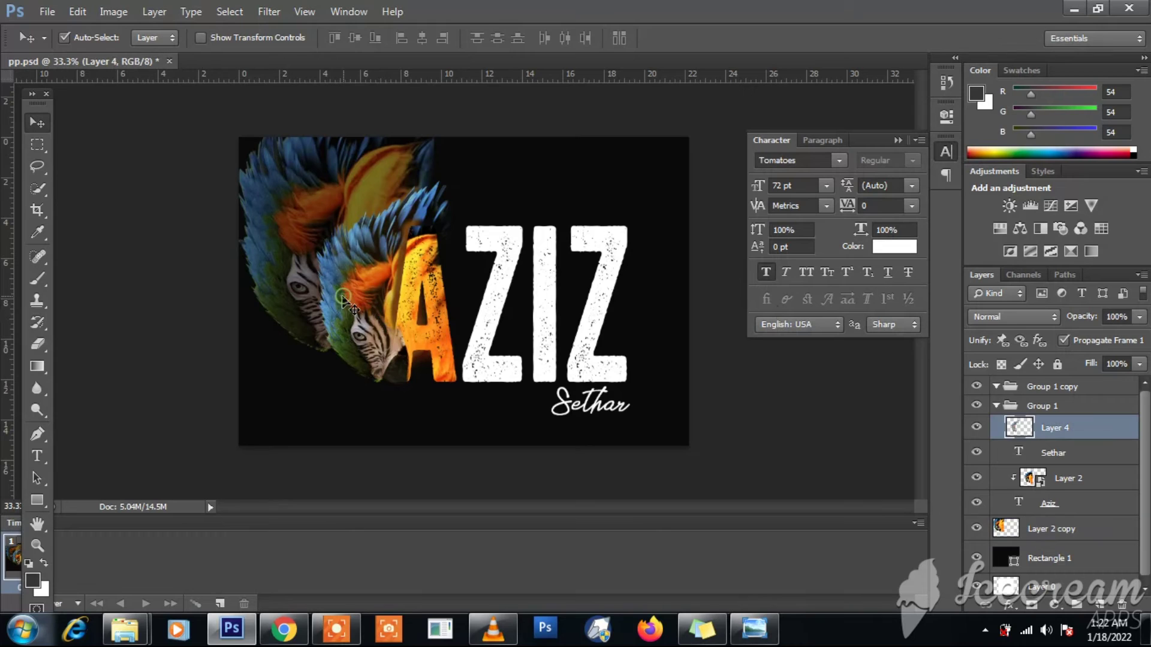
{"action": "left_click_drag", "start_coordinate": [292, 277], "coordinate": [292, 295]}
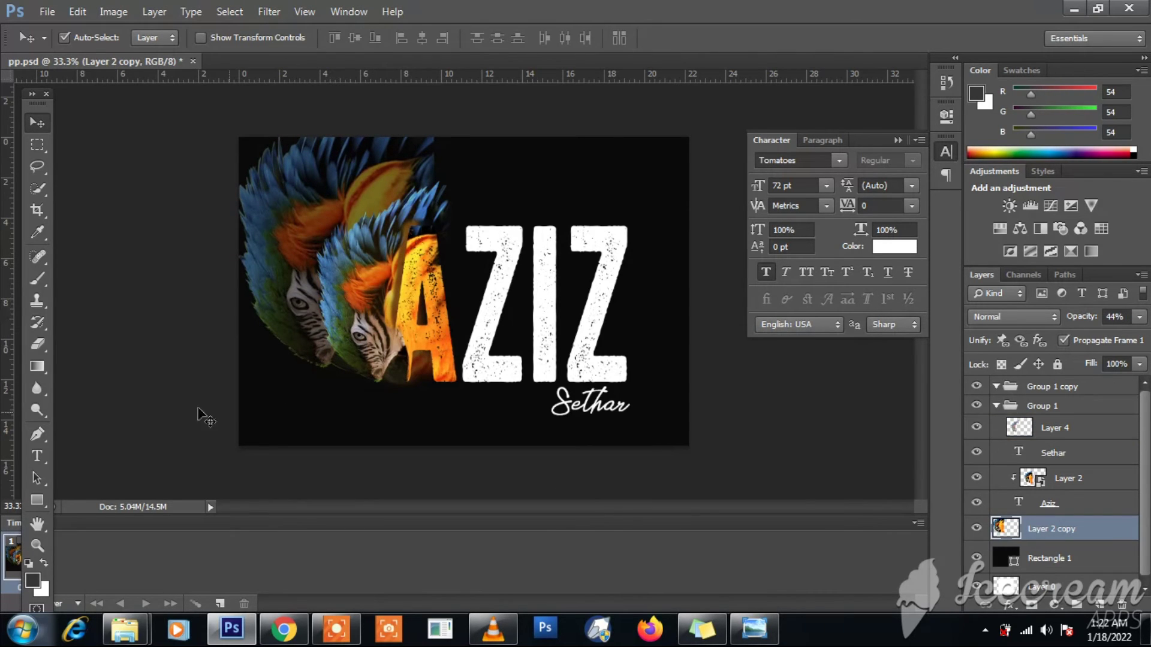
Erase faded feathers overlapping the A and lower the copy to 24% opacity.
{"action": "left_click", "coordinate": [38, 344]}
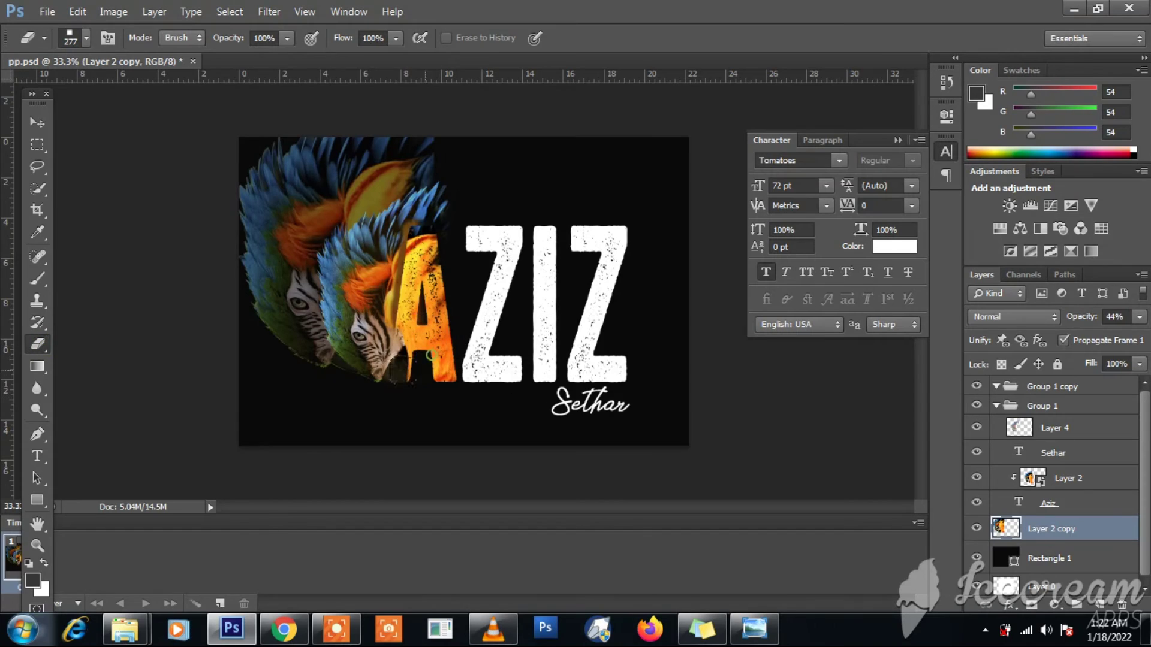
{"action": "left_click_drag", "start_coordinate": [405, 294], "coordinate": [412, 253]}
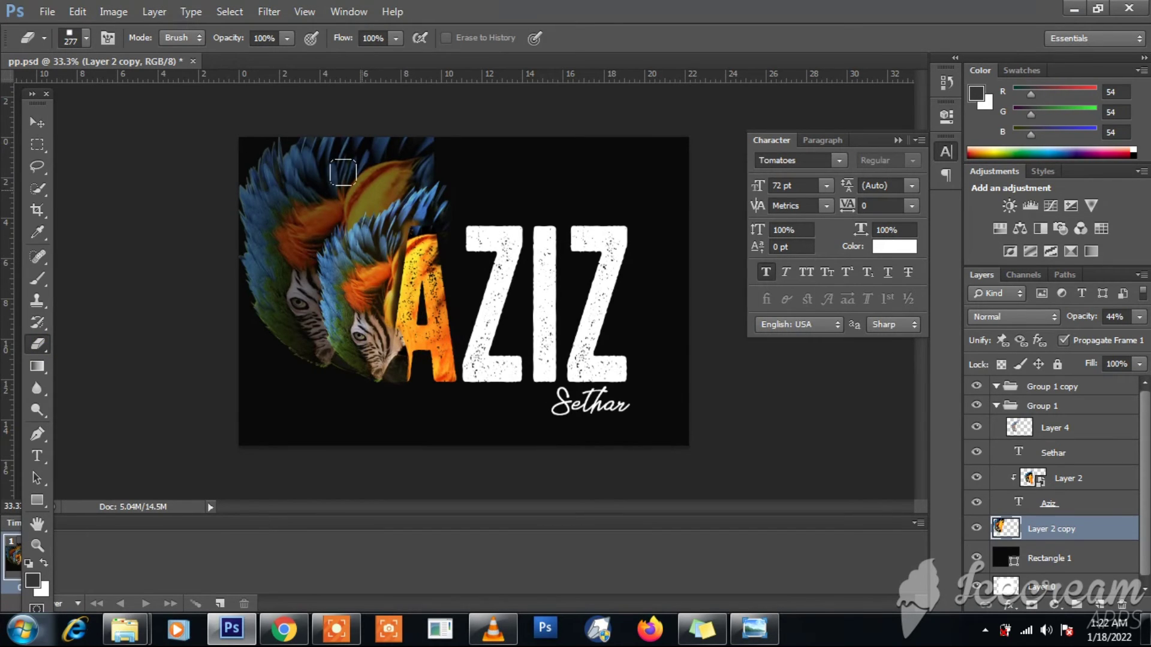
{"action": "left_click", "coordinate": [37, 123]}
{"action": "left_click_drag", "start_coordinate": [299, 192], "coordinate": [298, 196]}
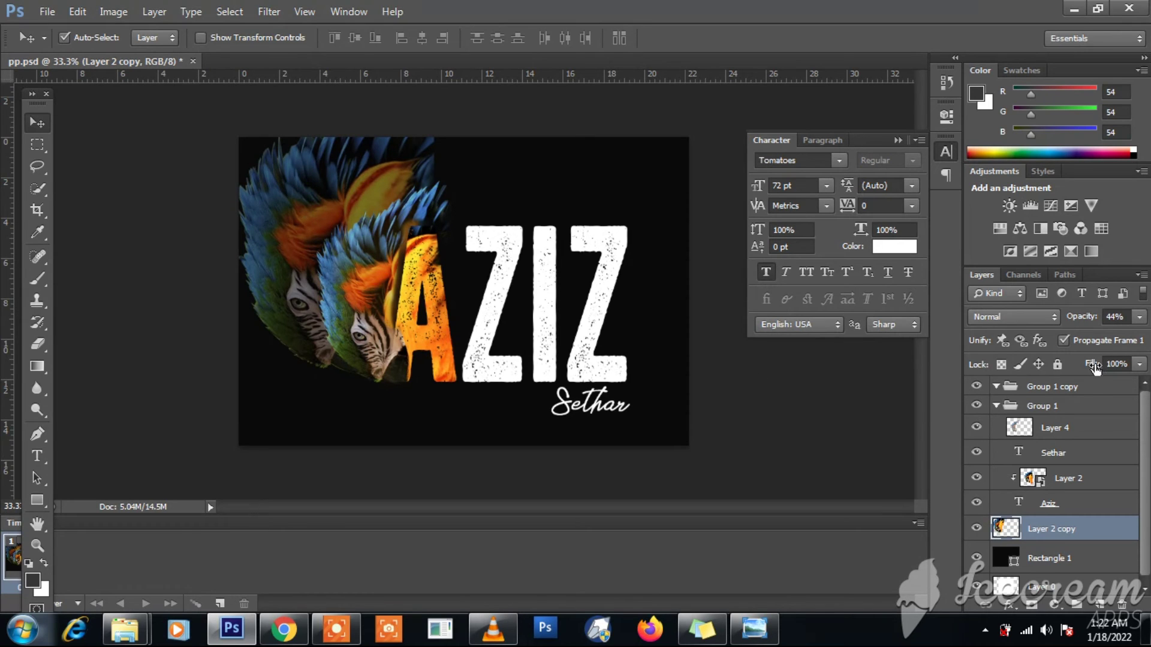
{"action": "left_click", "coordinate": [1139, 318]}
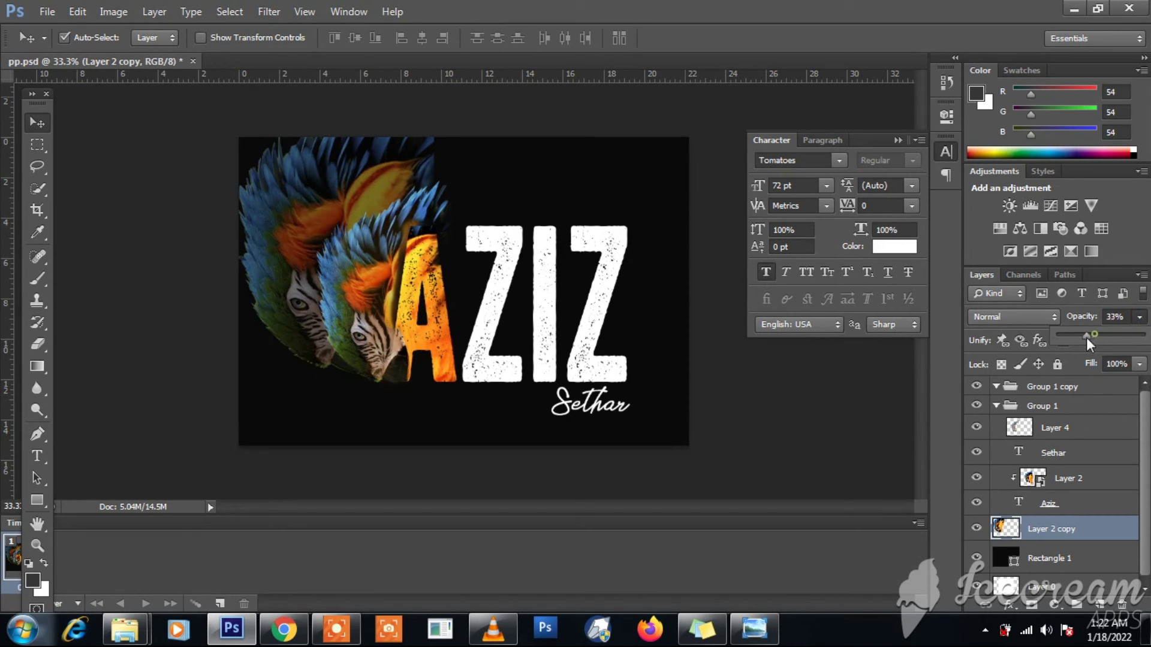
{"action": "left_click_drag", "start_coordinate": [1087, 339], "coordinate": [1084, 341]}
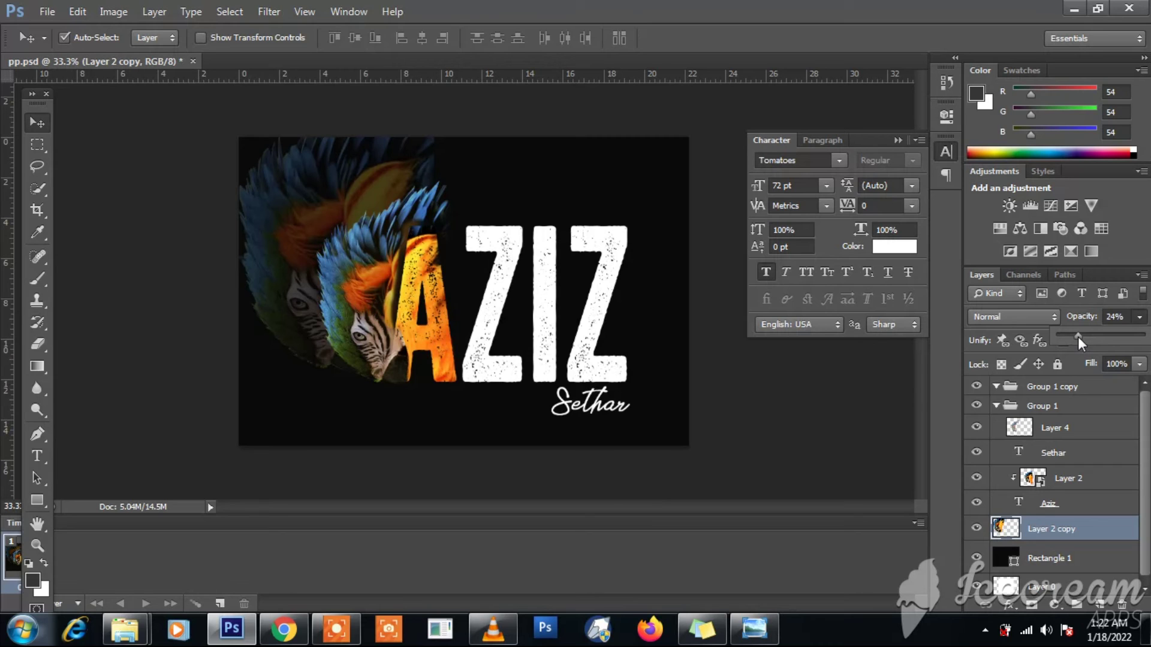
{"action": "left_click", "coordinate": [60, 18]}
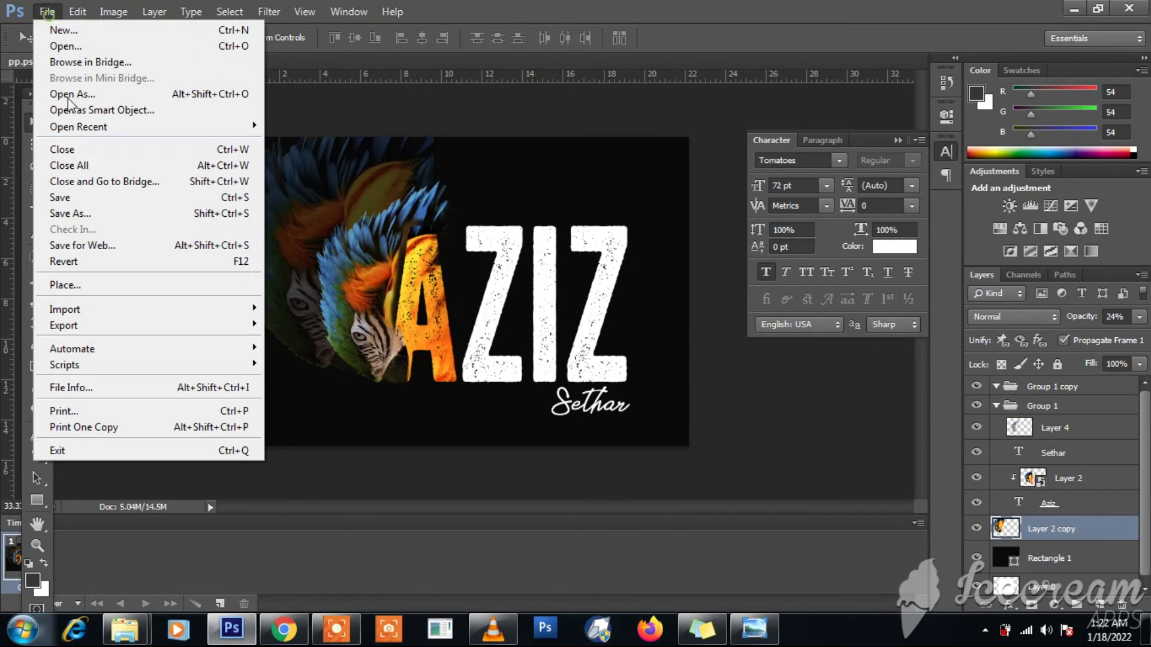
Save the AZIZ design to the Desktop as a maximum-quality JPEG named 'pp'.
{"action": "left_click", "coordinate": [70, 211]}
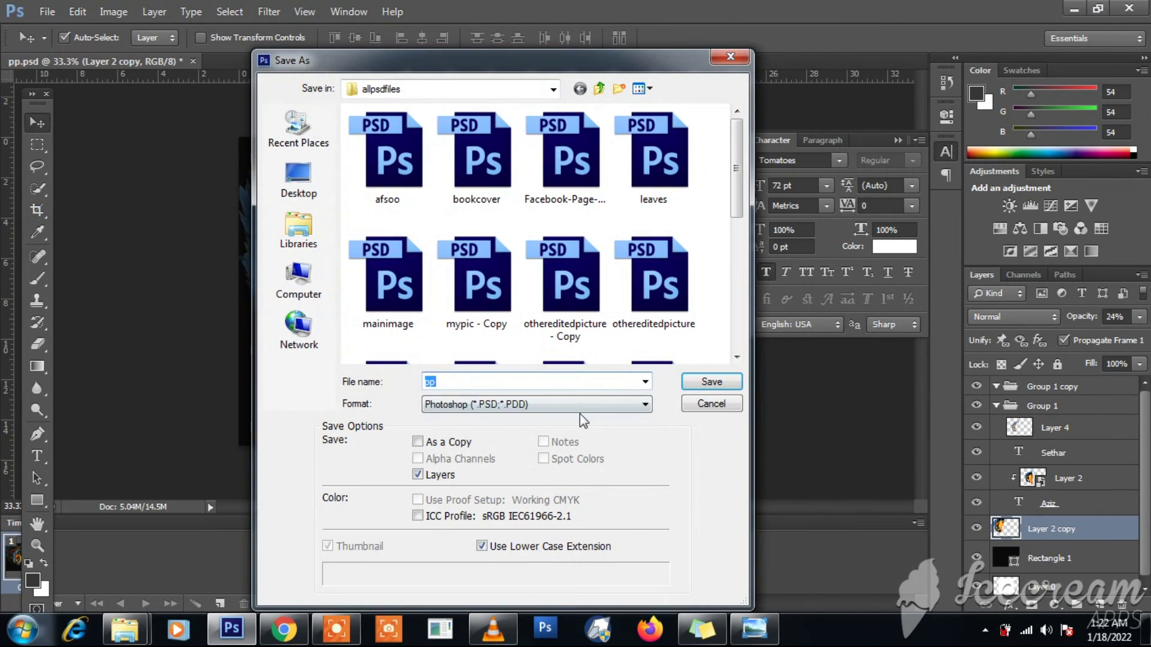
{"action": "left_click", "coordinate": [298, 177]}
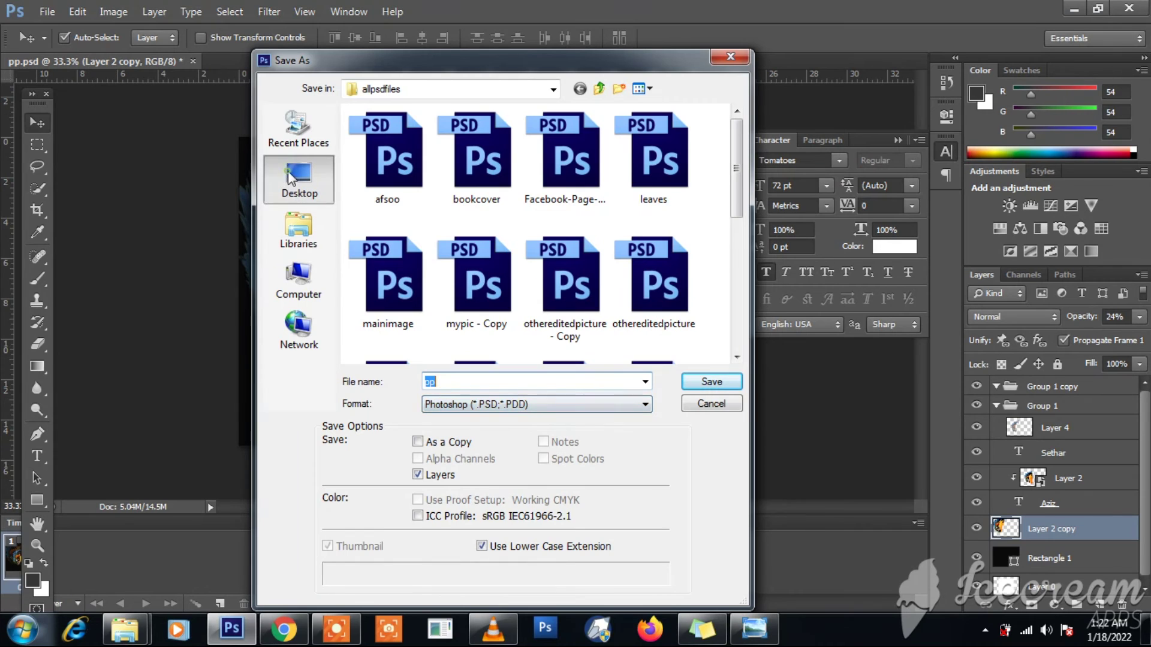
{"action": "type", "text": "pp"}
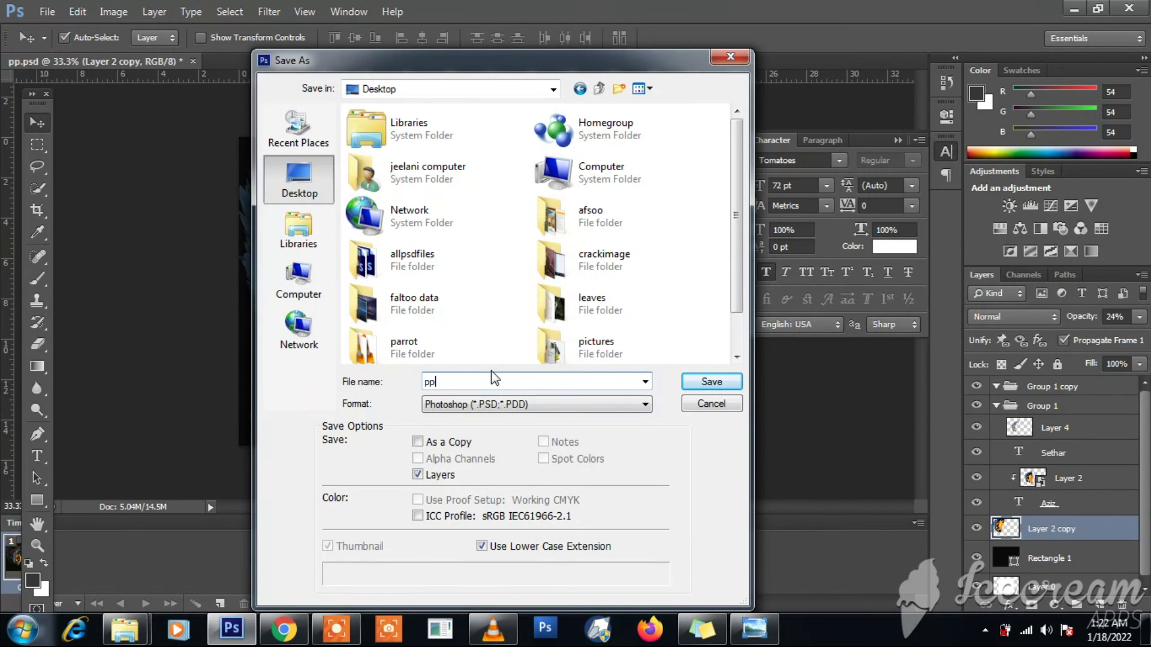
{"action": "left_click", "coordinate": [497, 404]}
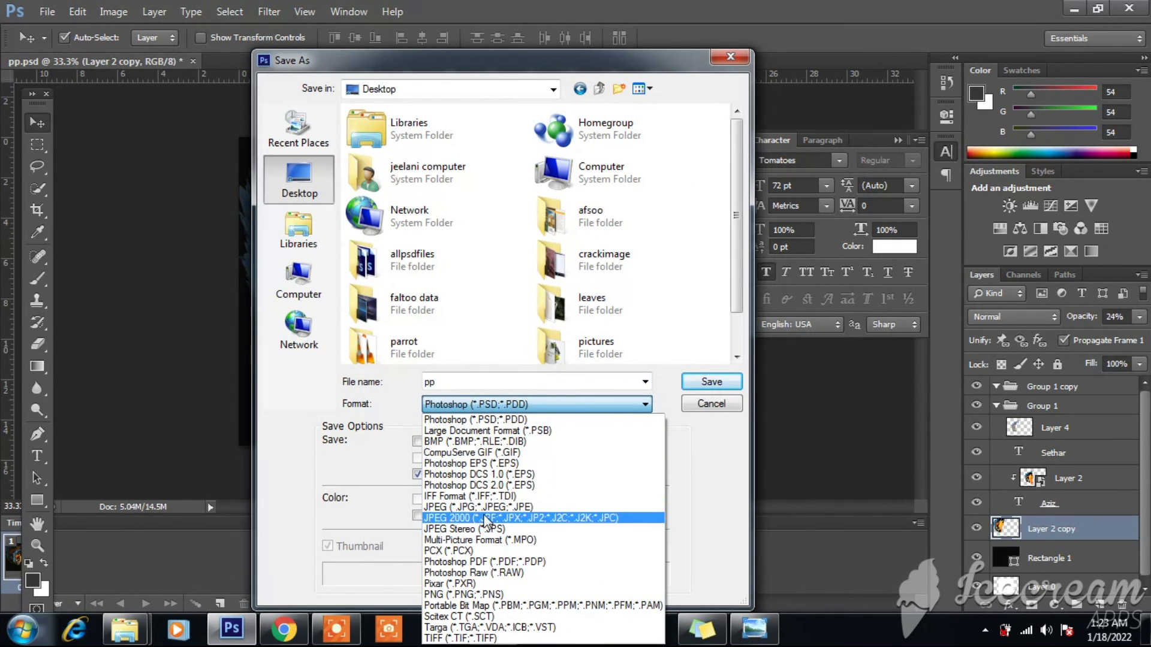
{"action": "left_click", "coordinate": [576, 534]}
{"action": "left_click", "coordinate": [710, 381]}
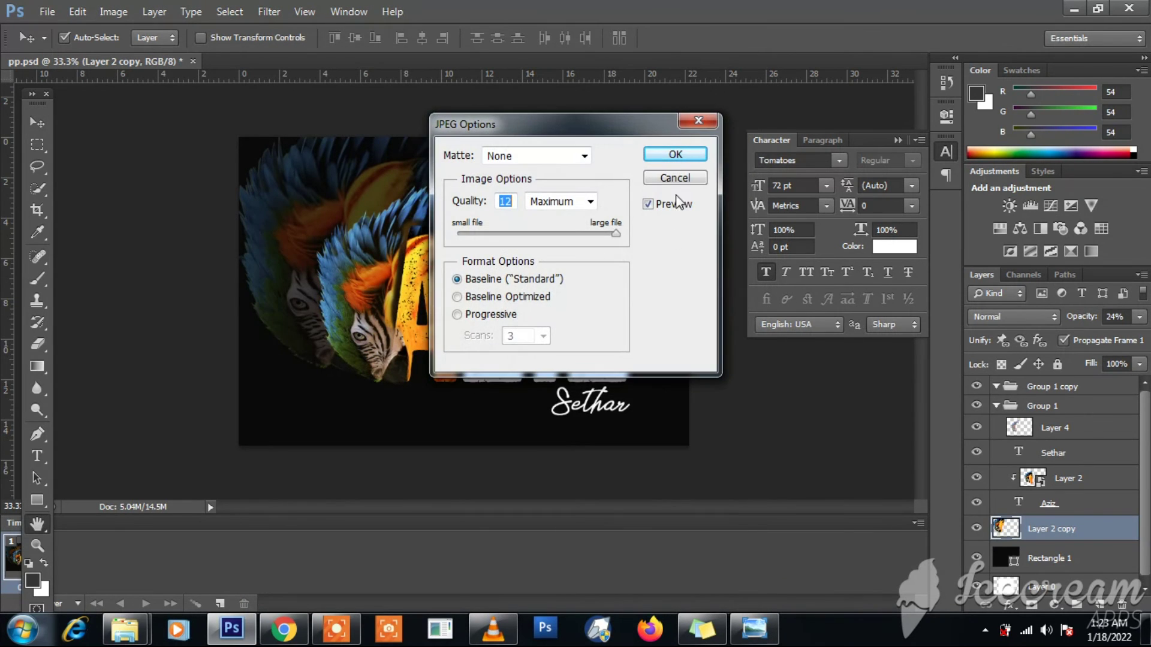
{"action": "left_click", "coordinate": [675, 156]}
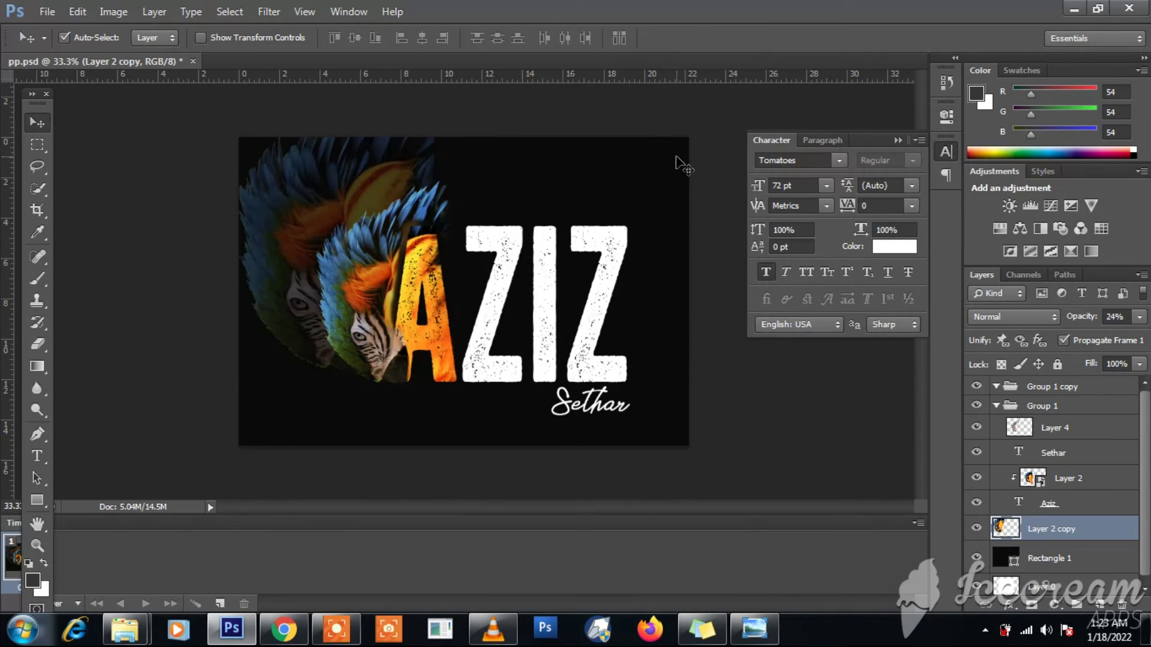
{"action": "key", "text": "super+d"}
Open the 'pp' image from the desktop to view the finished AZIZ design.
{"action": "double_click", "coordinate": [420, 303]}
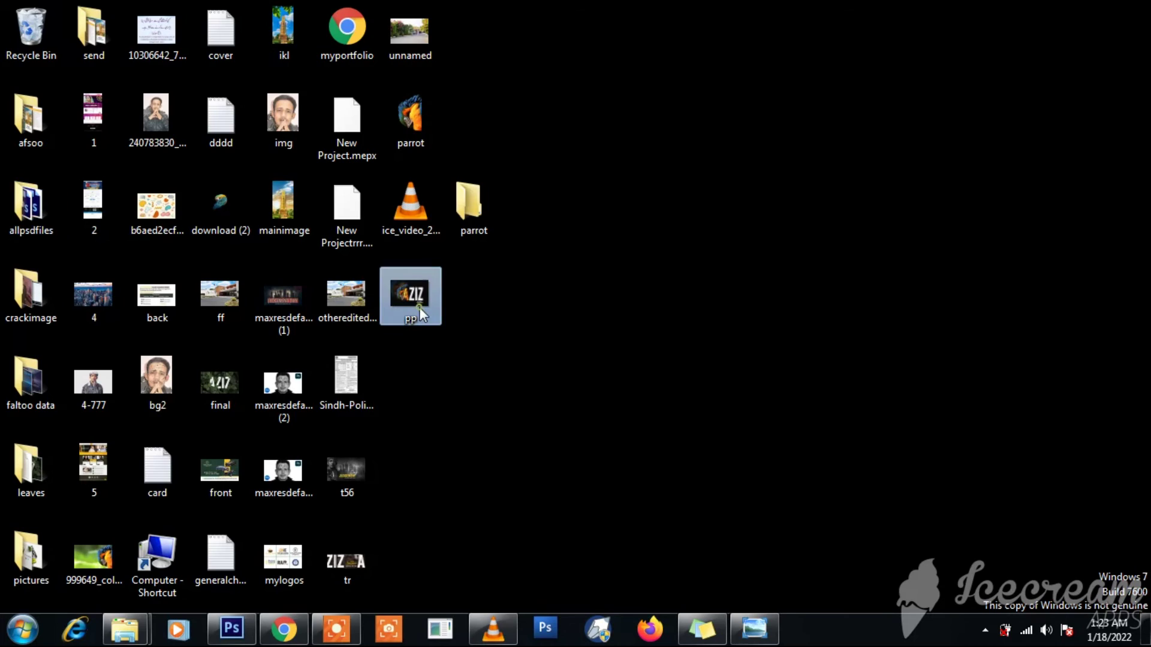